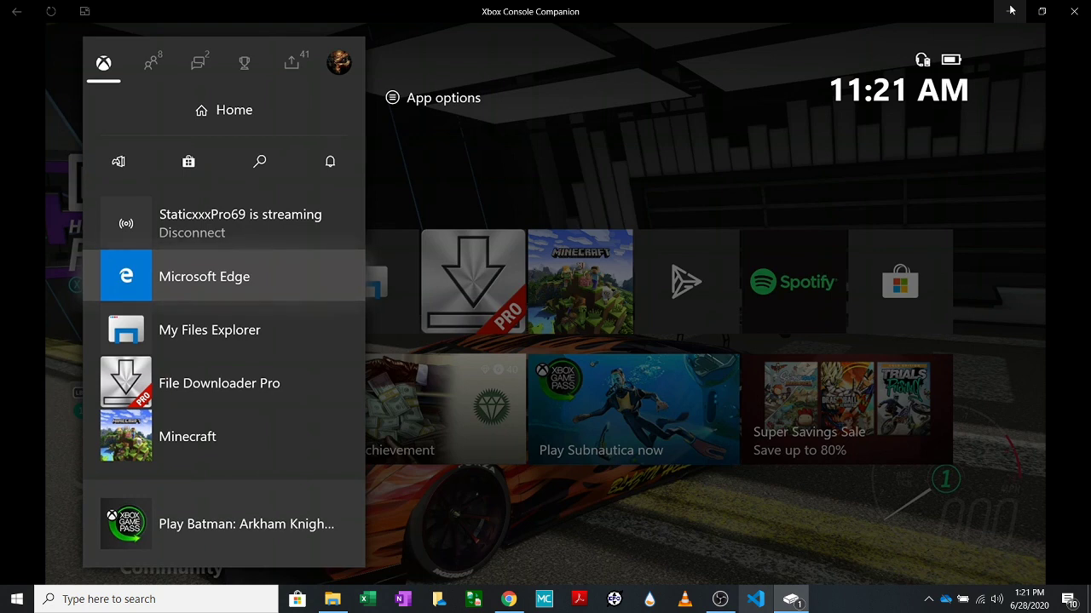
- Open Microsoft Edge from the recent apps in the Xbox guide
{"action": "key", "text": "Right"}
{"action": "key", "text": "Down"}
{"action": "key", "text": "Left"}
{"action": "key", "text": "Down"}
{"action": "key", "text": "Down"}
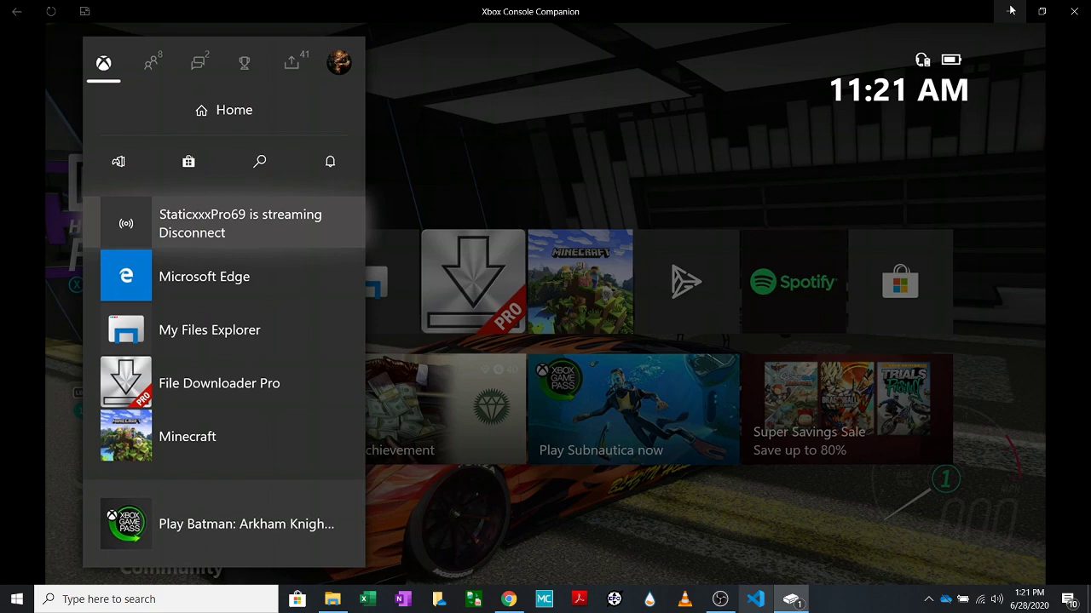
{"action": "key", "text": "Down"}
{"action": "key", "text": "Down"}
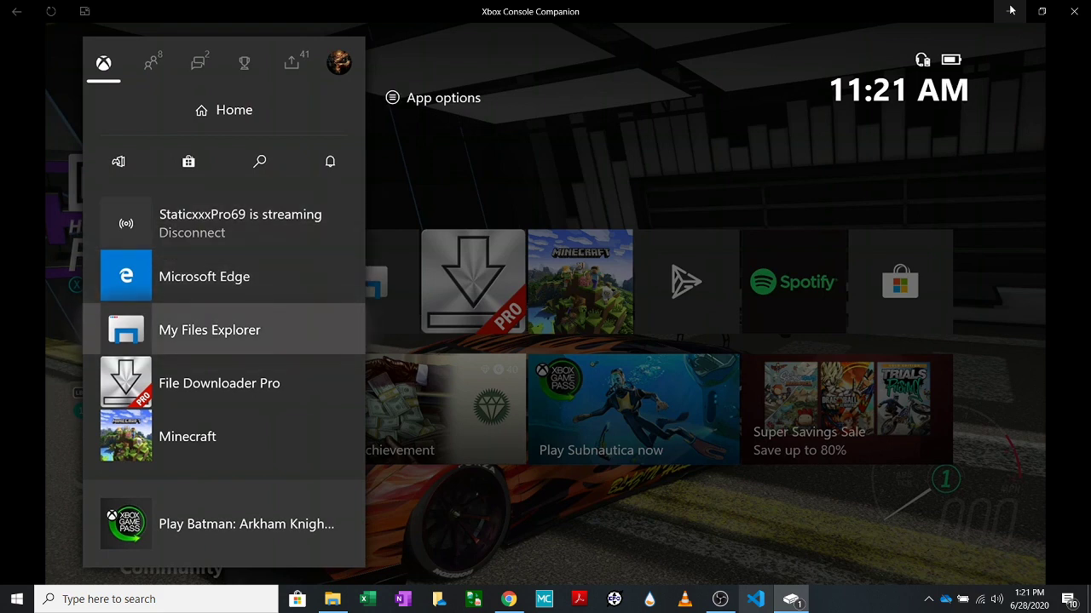
{"action": "key", "text": "Down"}
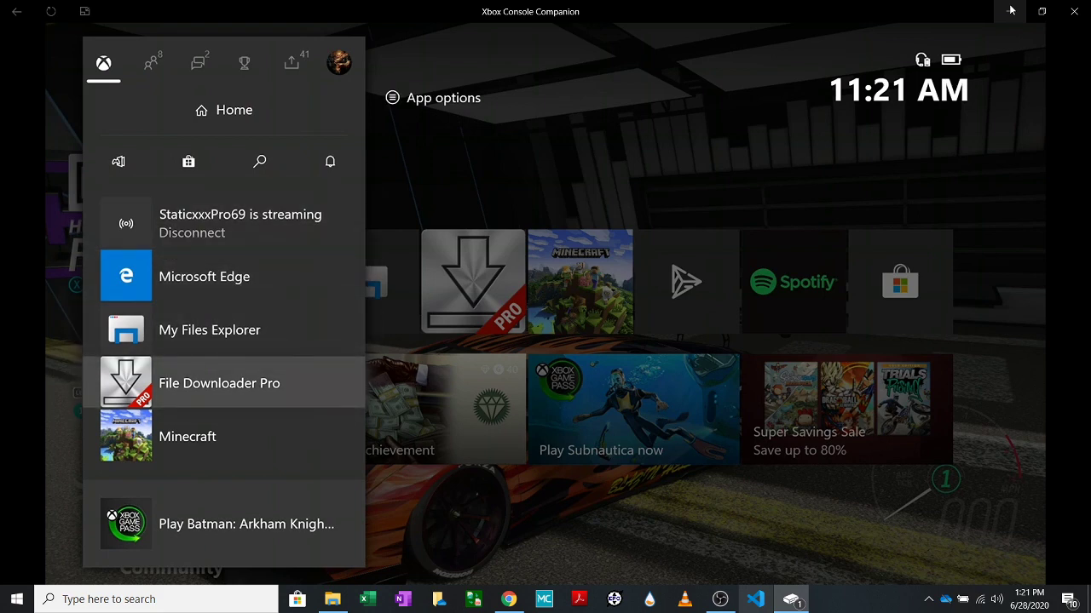
{"action": "key", "text": "Up"}
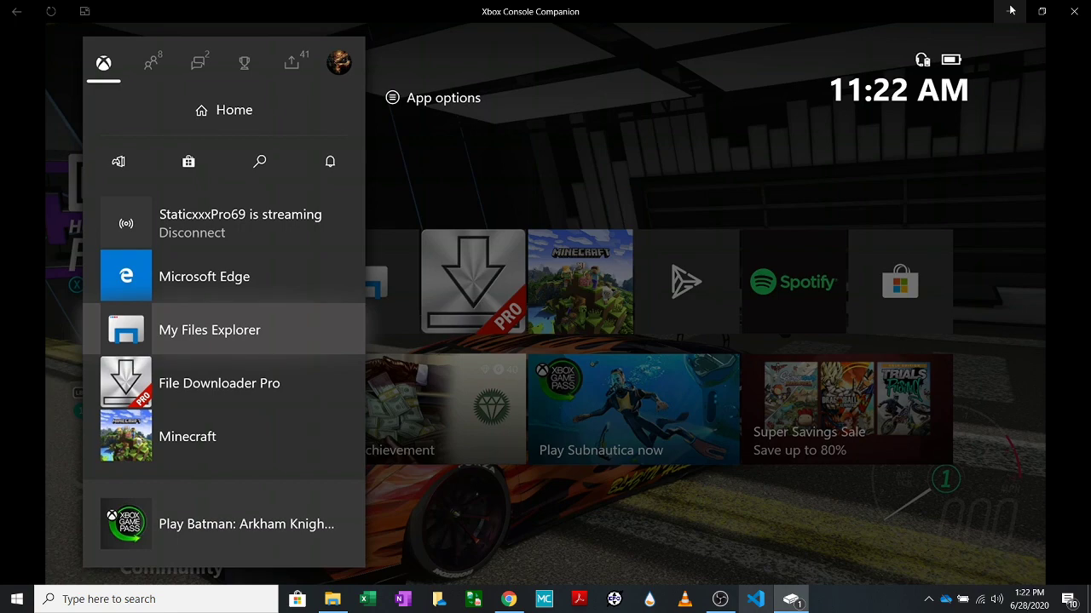
{"action": "key", "text": "Up"}
{"action": "key", "text": "Return"}
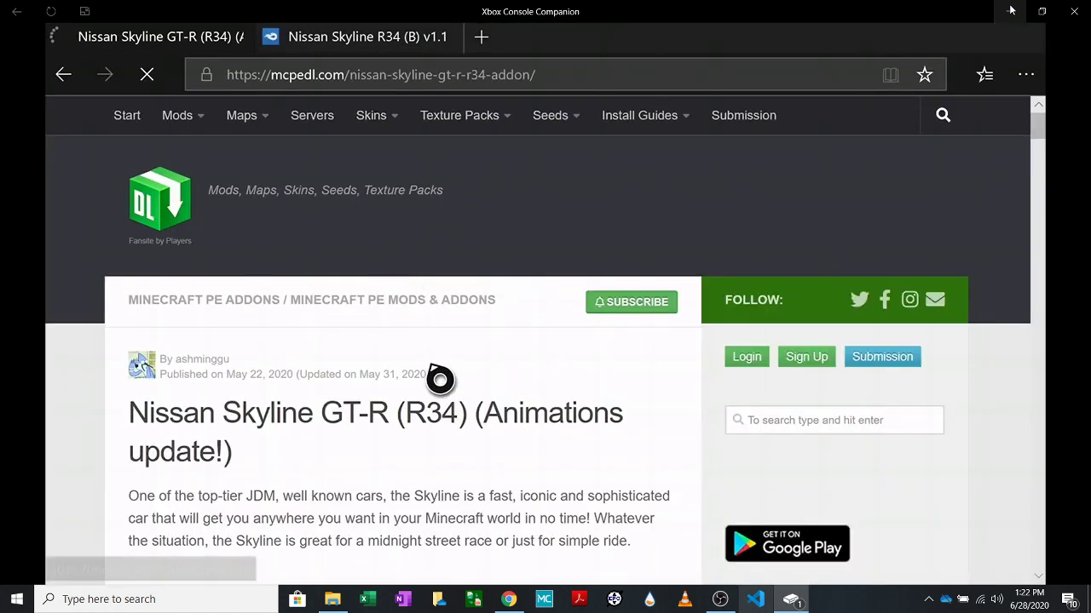
- Look through the Nissan Skyline GT-R (R34) add-on page, including the car variants, changelog, installation notes and download links
{"action": "scroll", "coordinate": [439, 379], "scroll_direction": "down", "scroll_amount": 2}
{"action": "scroll", "coordinate": [411, 371], "scroll_direction": "down", "scroll_amount": 15}
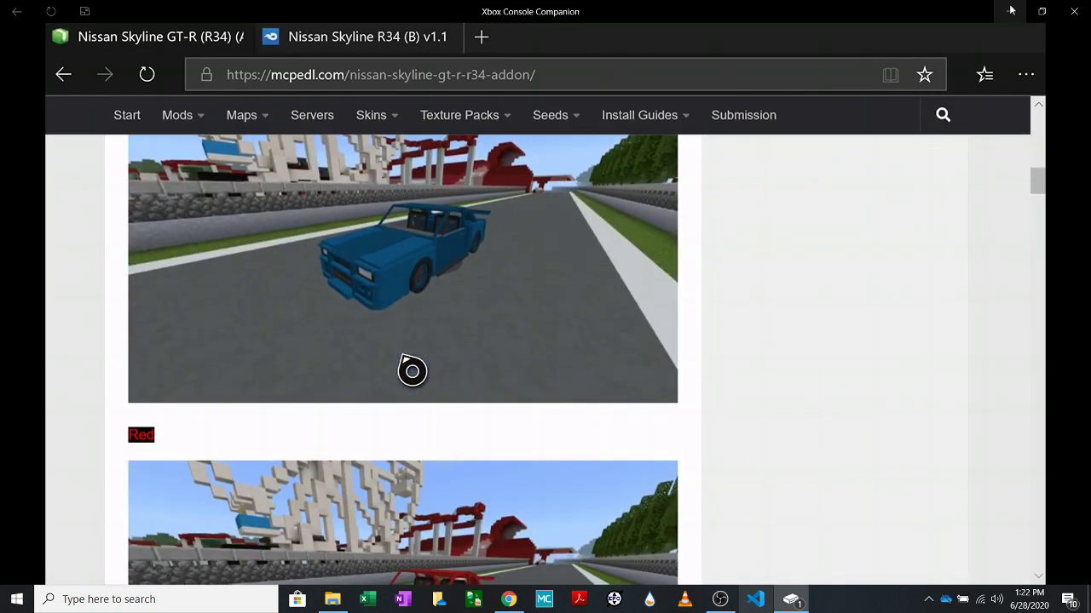
{"action": "scroll", "coordinate": [412, 370], "scroll_direction": "down", "scroll_amount": 8}
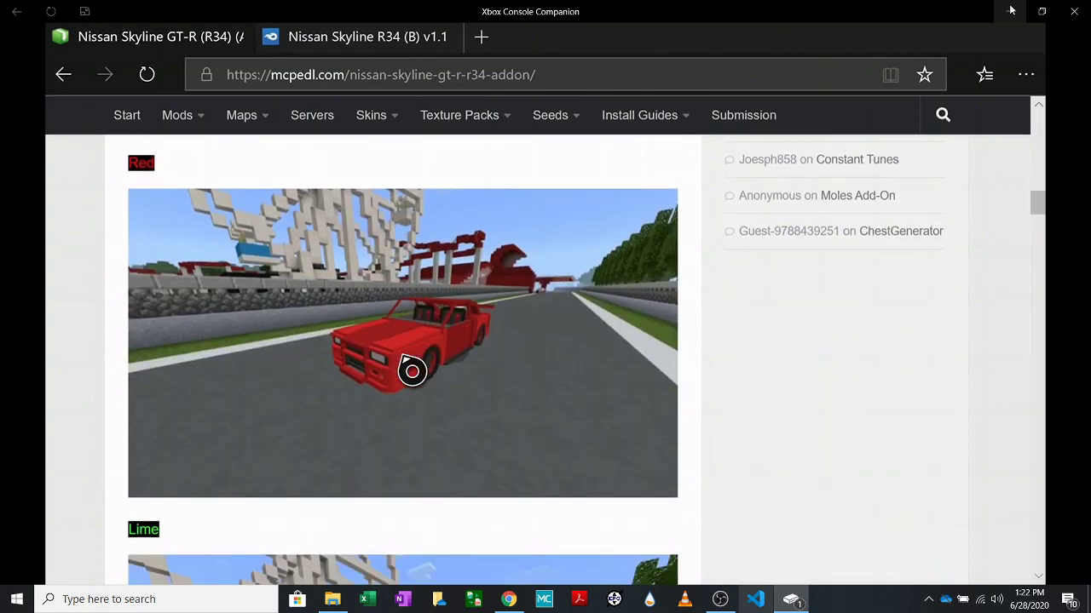
{"action": "scroll", "coordinate": [424, 388], "scroll_direction": "down", "scroll_amount": 10}
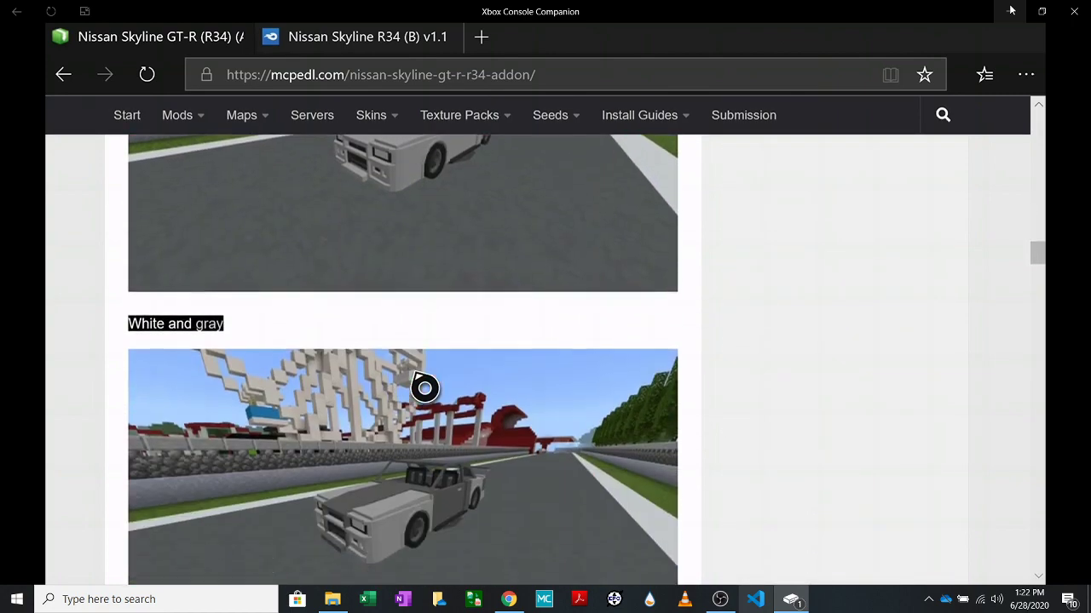
{"action": "scroll", "coordinate": [424, 388], "scroll_direction": "down", "scroll_amount": 10}
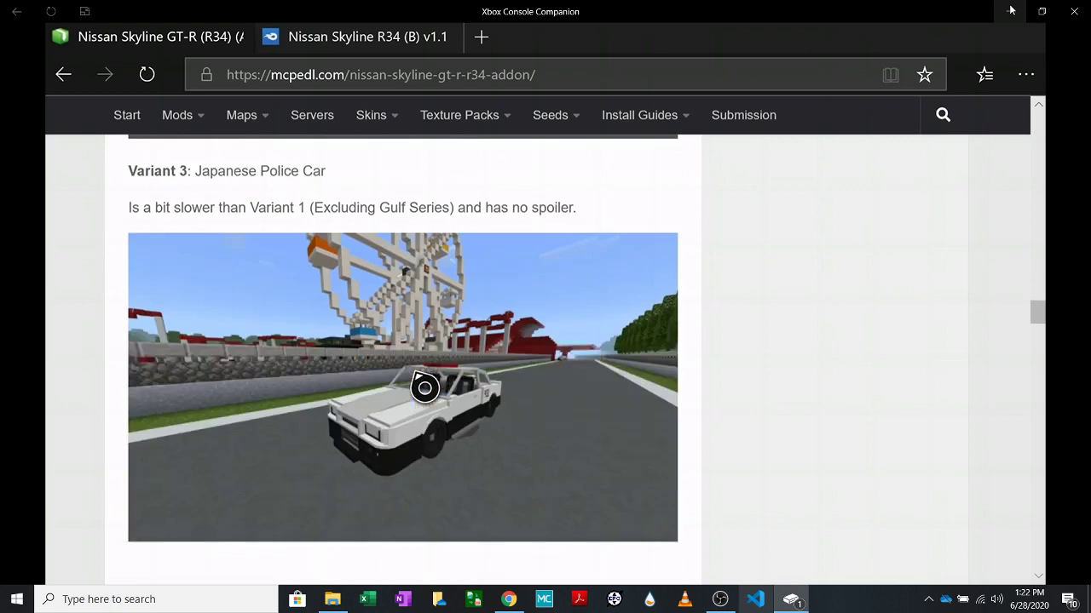
{"action": "scroll", "coordinate": [425, 387], "scroll_direction": "down", "scroll_amount": 10}
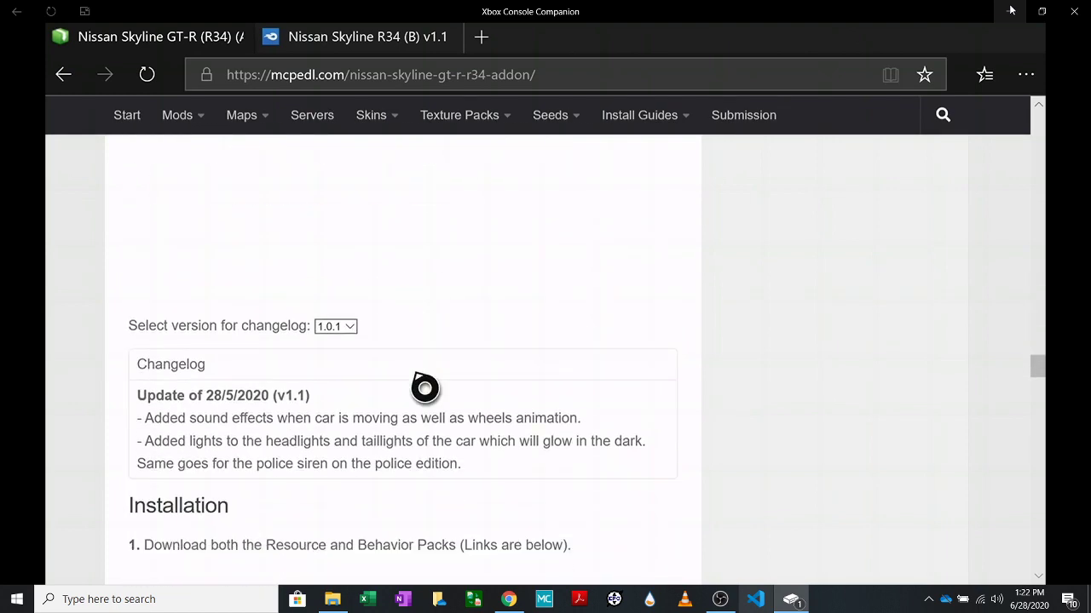
{"action": "scroll", "coordinate": [425, 387], "scroll_direction": "down", "scroll_amount": 3}
{"action": "scroll", "coordinate": [423, 384], "scroll_direction": "up", "scroll_amount": 8}
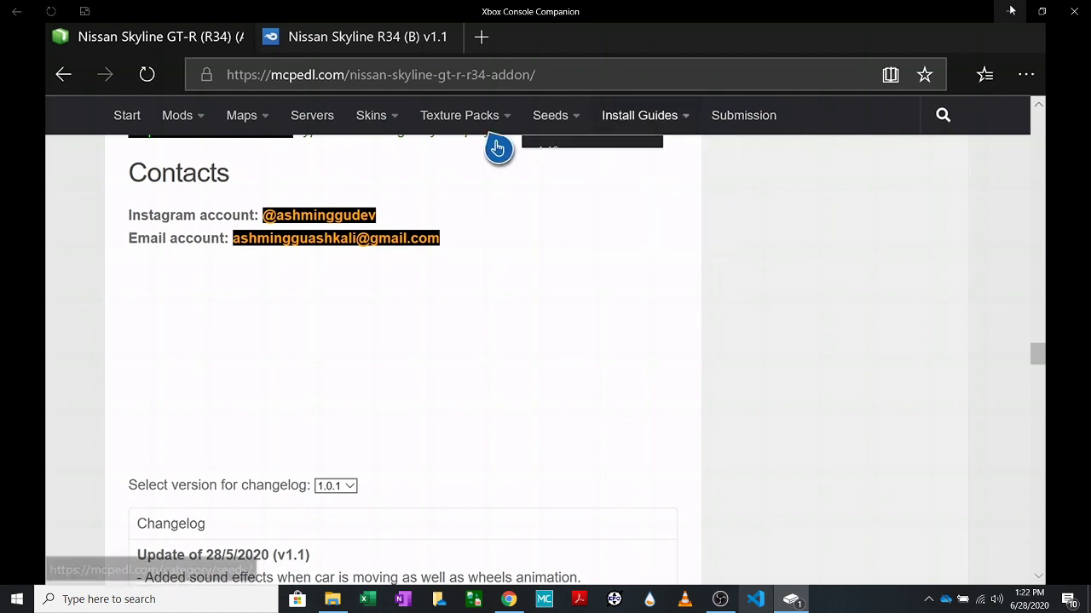
{"action": "mouse_move", "coordinate": [371, 119]}
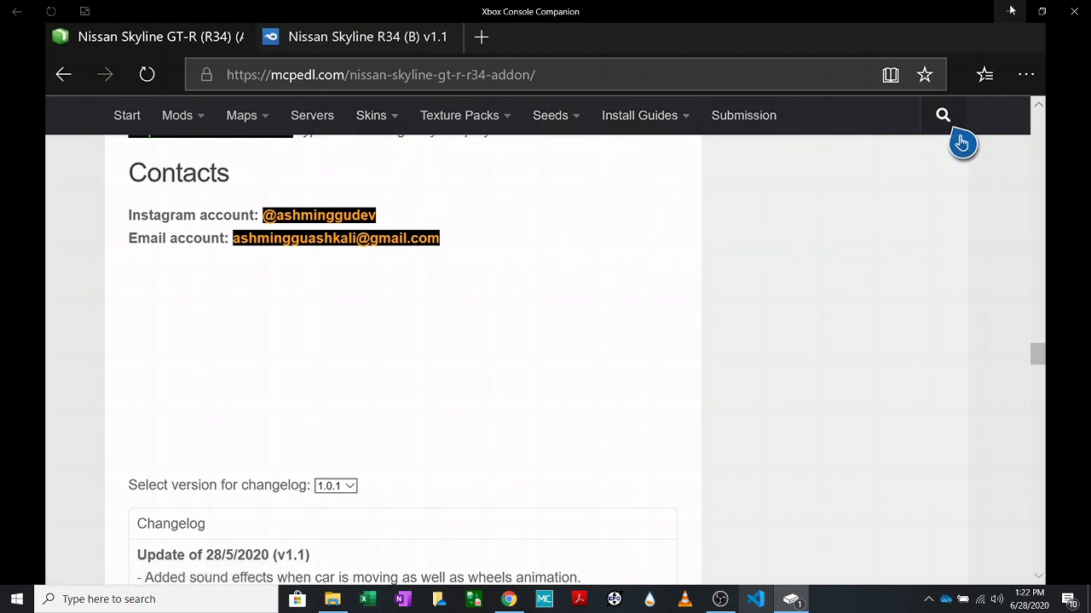
{"action": "scroll", "coordinate": [769, 239], "scroll_direction": "down", "scroll_amount": 8}
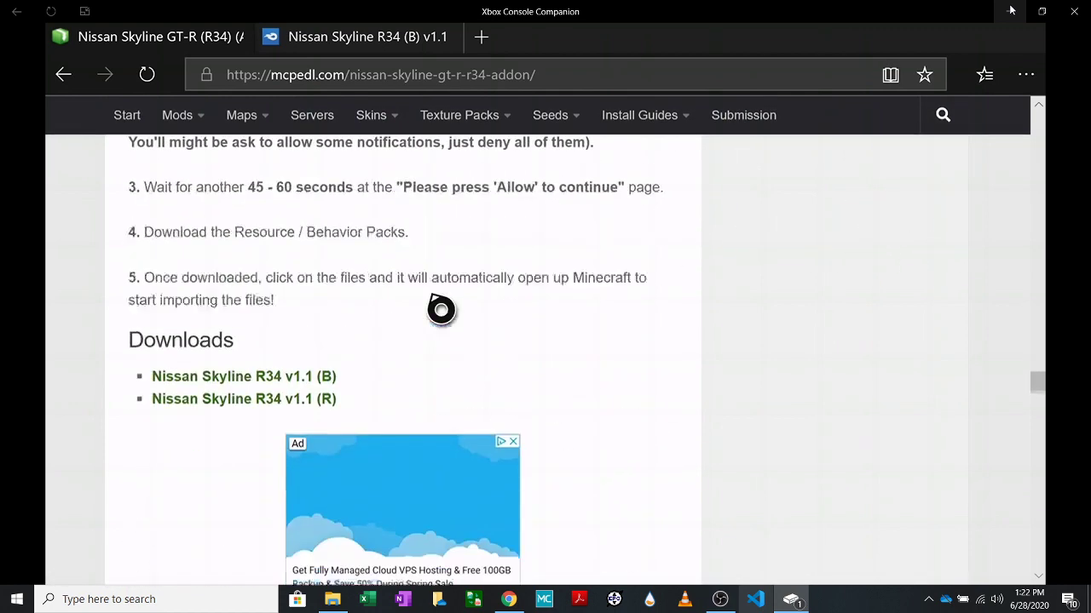
{"action": "scroll", "coordinate": [440, 310], "scroll_direction": "down", "scroll_amount": 9}
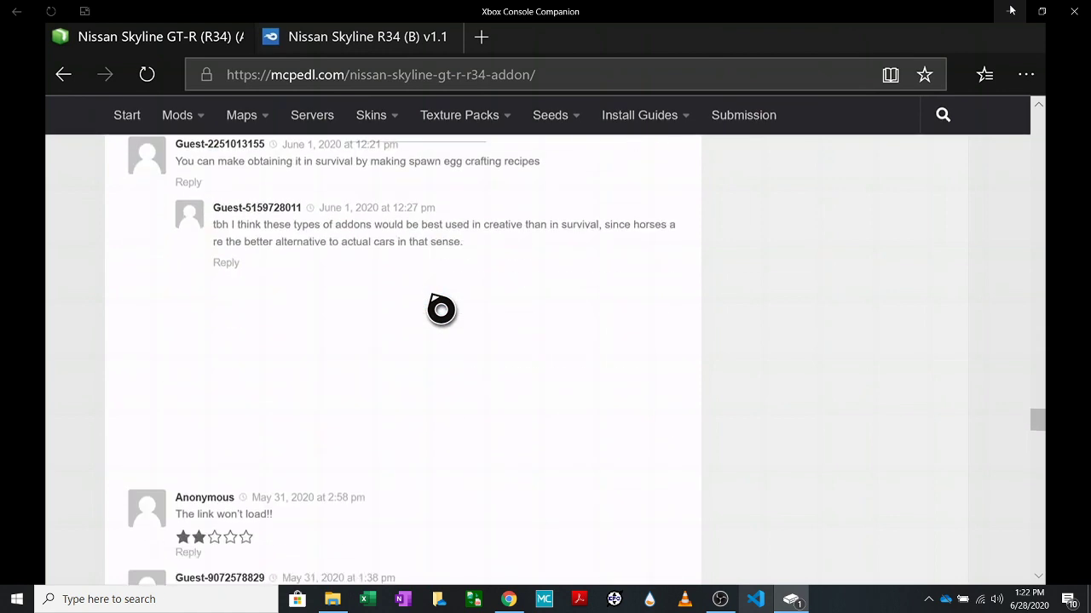
{"action": "scroll", "coordinate": [440, 310], "scroll_direction": "up", "scroll_amount": 4}
{"action": "scroll", "coordinate": [440, 310], "scroll_direction": "up", "scroll_amount": 6}
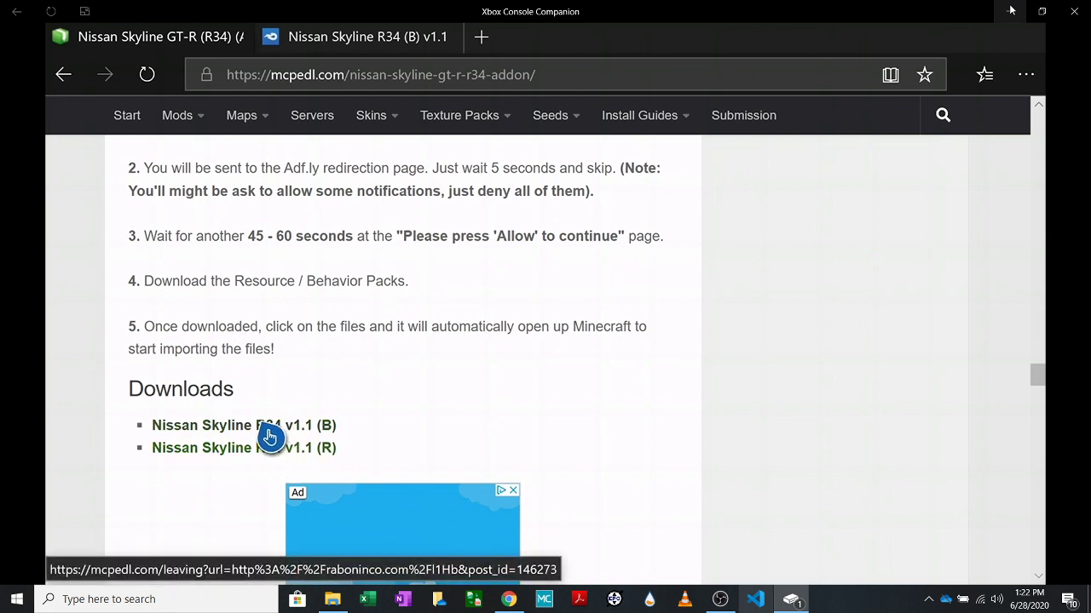
- Switch to the MediaFire page for Nissan Skyline R34 (B) v1.1 and start the file's download
{"action": "left_click", "coordinate": [592, 80]}
{"action": "key", "text": "Escape"}
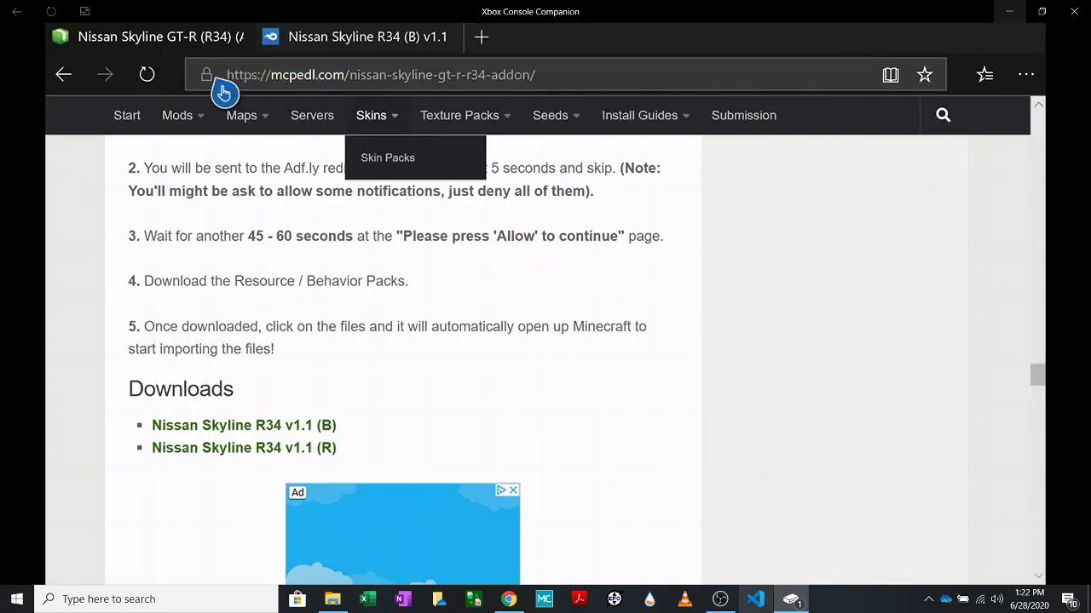
{"action": "mouse_move", "coordinate": [165, 36]}
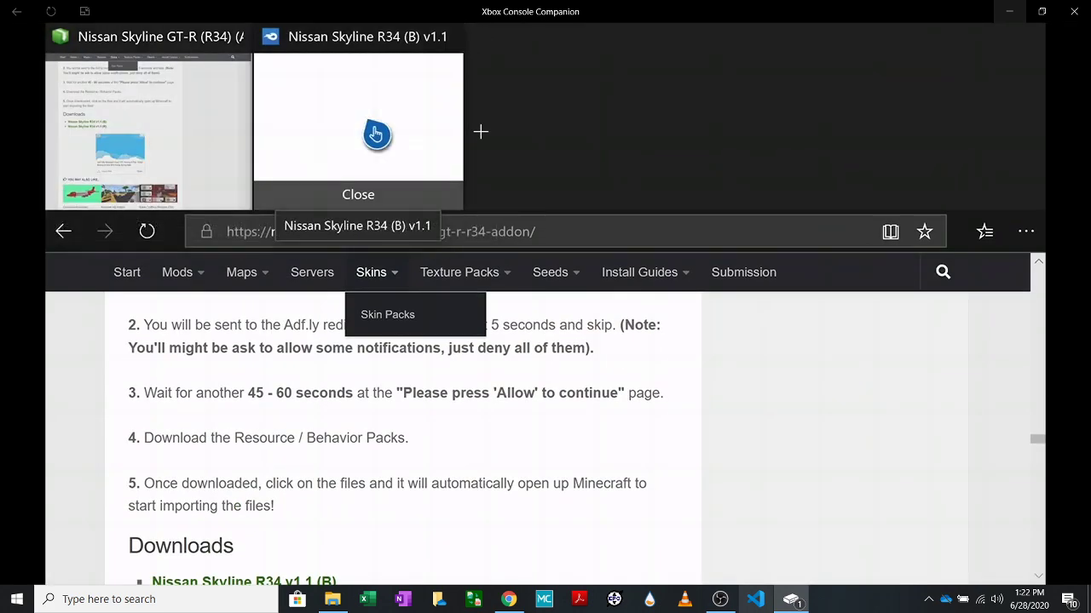
{"action": "left_click", "coordinate": [375, 134]}
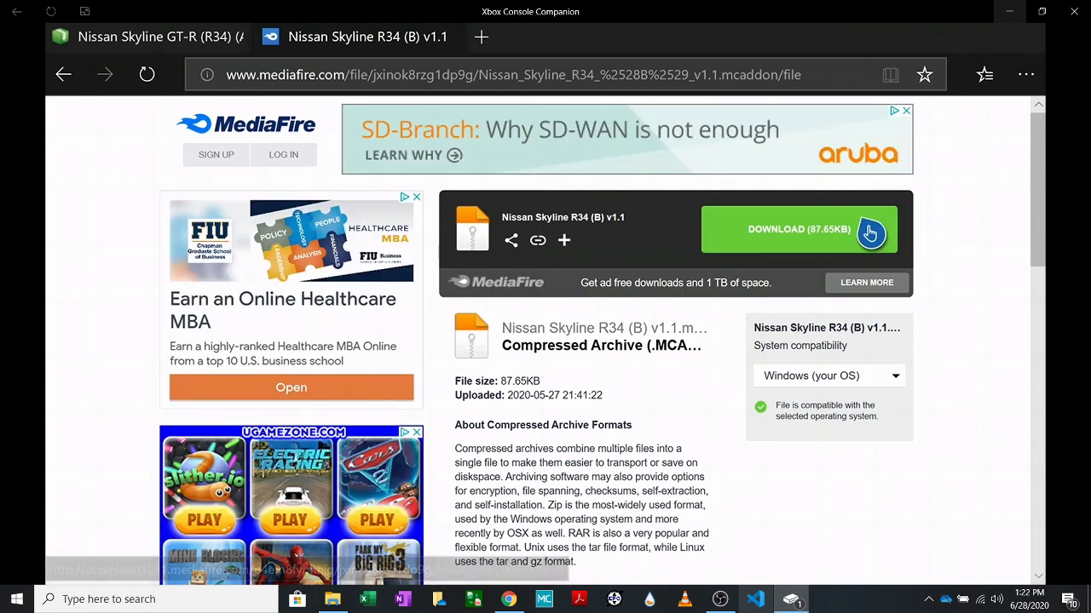
{"action": "left_click", "coordinate": [808, 241]}
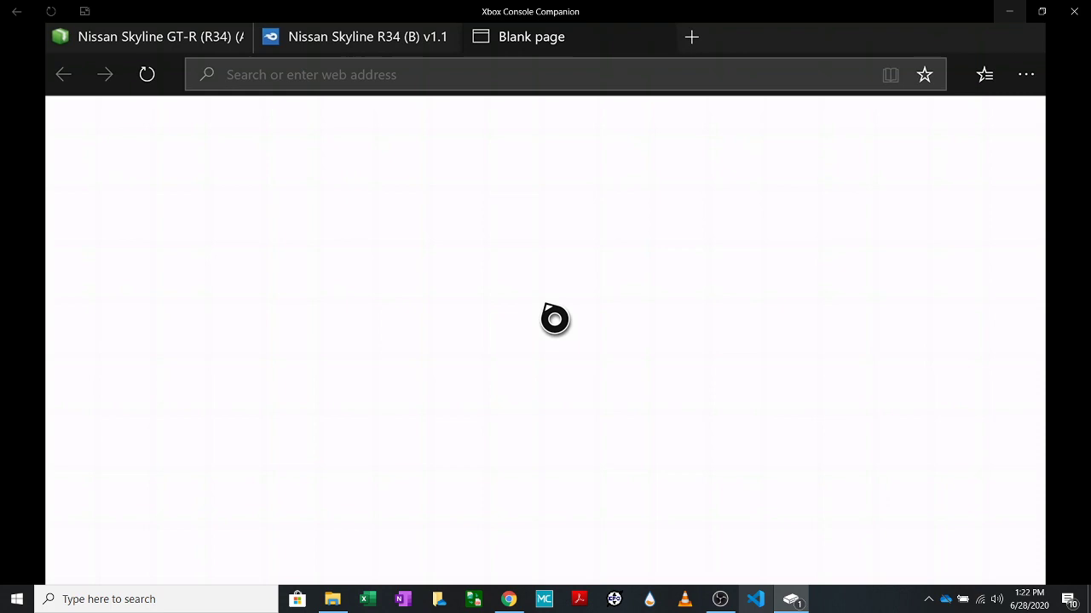
- Close the advertising page that opened alongside the MediaFire download
{"action": "left_click", "coordinate": [603, 89]}
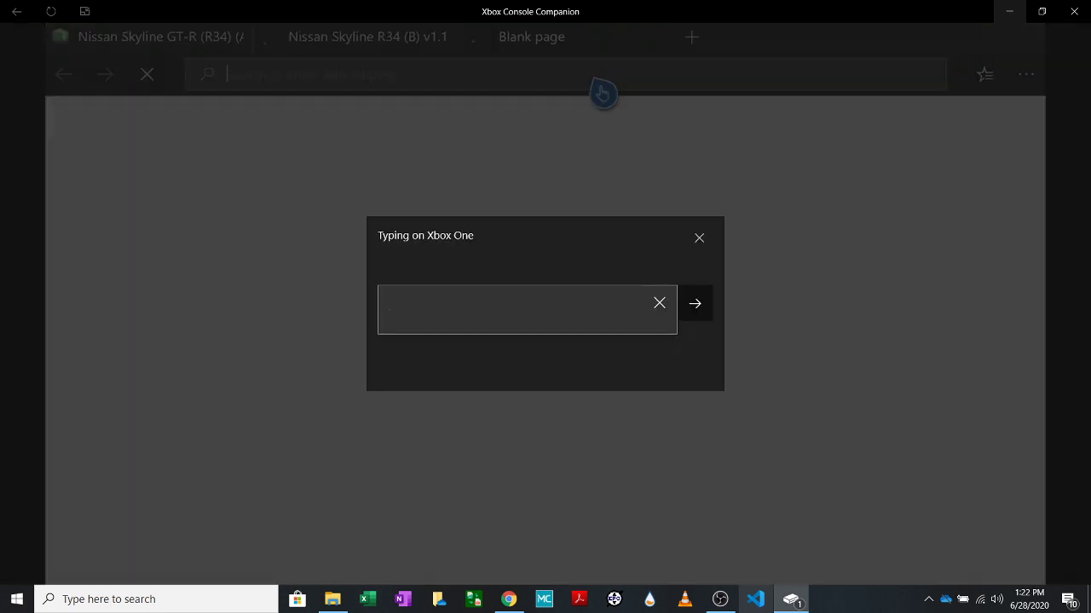
{"action": "key", "text": "Escape"}
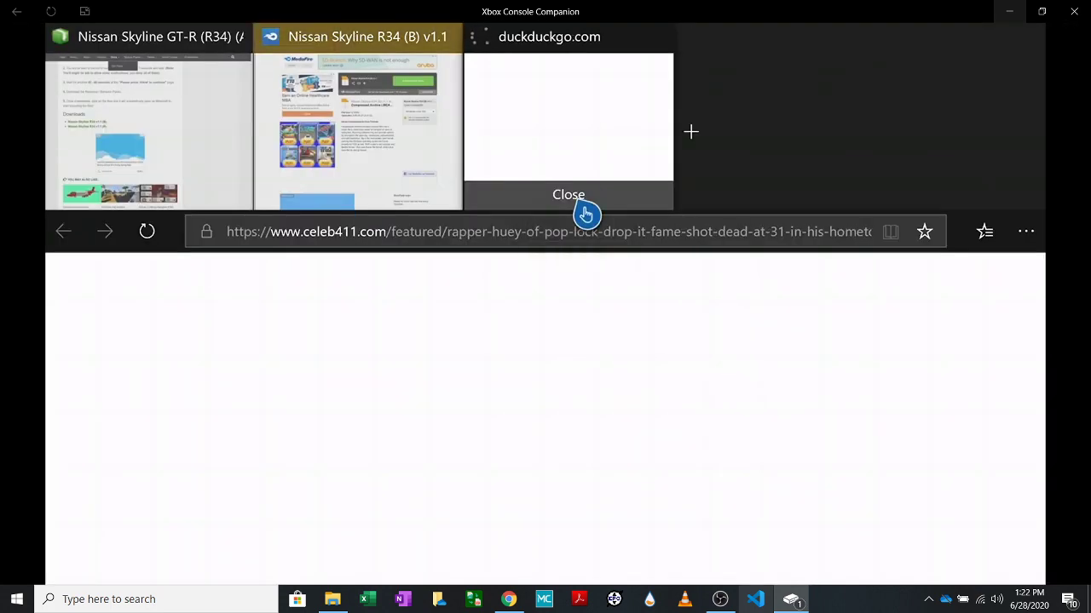
{"action": "left_click", "coordinate": [585, 208]}
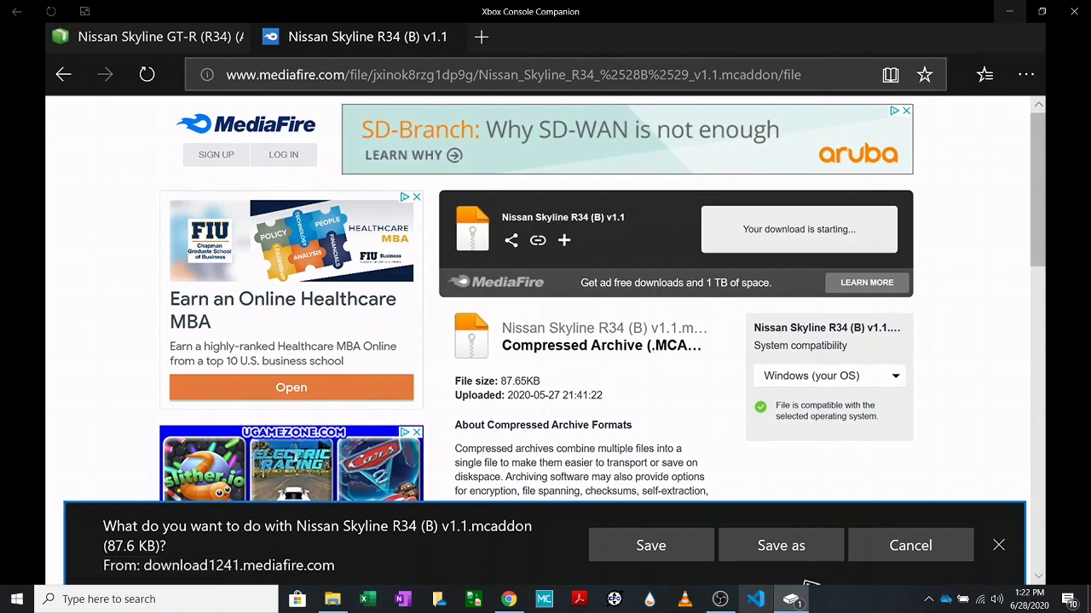
- Save the add-on as Nissan Skyline R34 (B) v1.1 with the .mcaddon type in the device's Downloads folder
{"action": "left_click", "coordinate": [781, 546]}
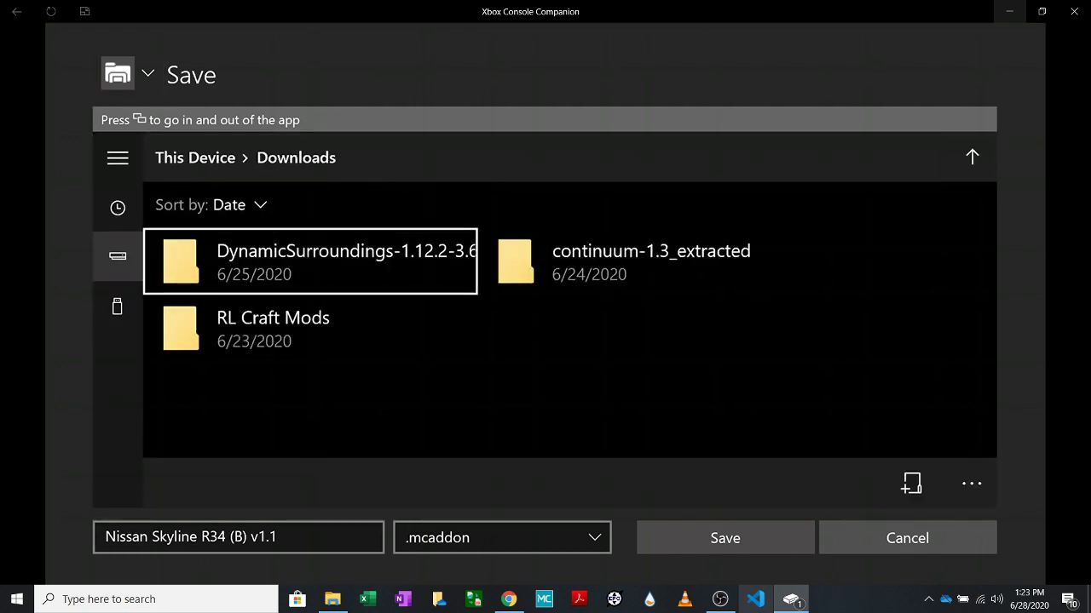
{"action": "key", "text": "Down"}
{"action": "key", "text": "Down"}
{"action": "key", "text": "Down"}
{"action": "key", "text": "Left"}
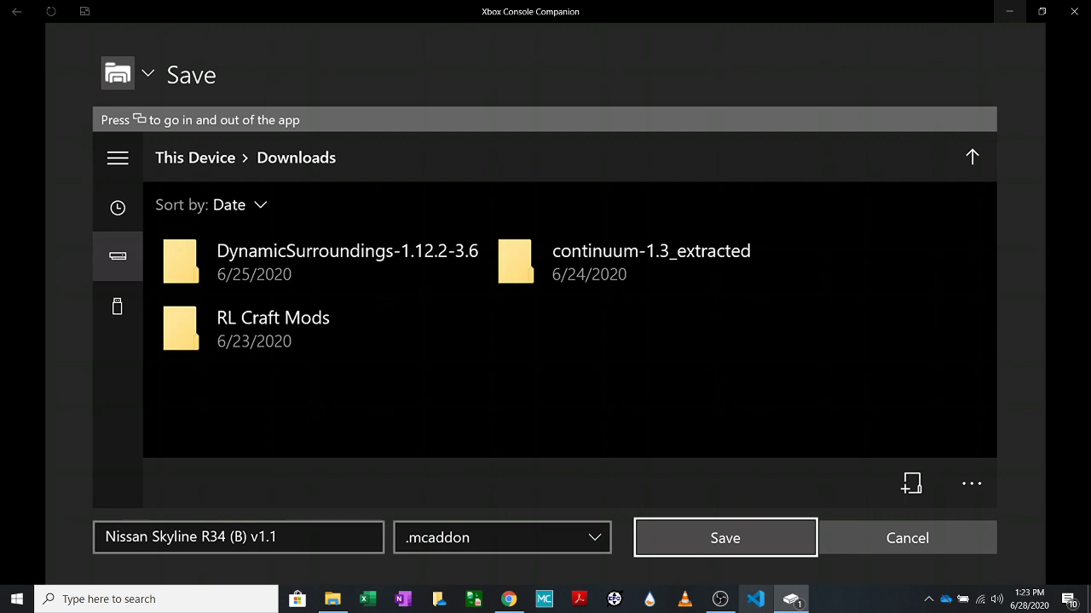
{"action": "key", "text": "Return"}
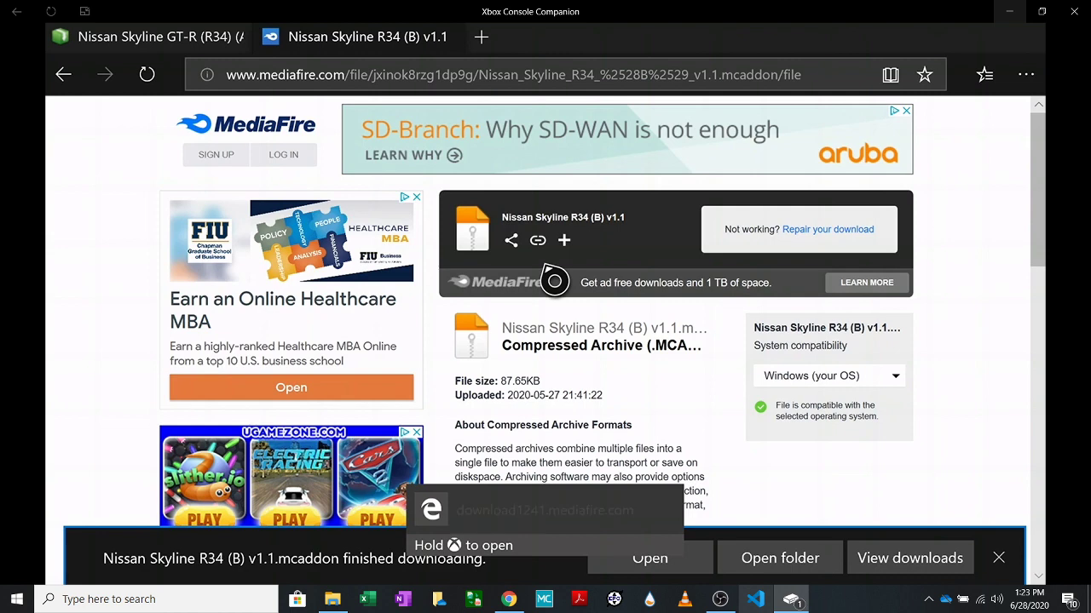
- Switch to My Files Explorer and open the Downloads folder under UserMgr0
{"action": "key", "text": "super"}
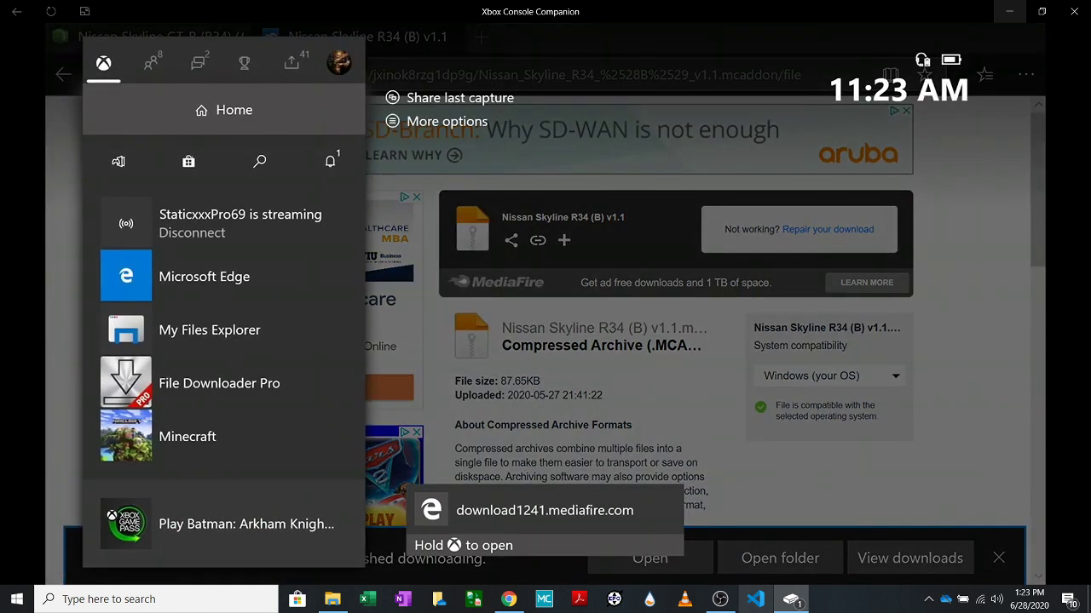
{"action": "key", "text": "Down"}
{"action": "key", "text": "Down"}
{"action": "key", "text": "Down"}
{"action": "key", "text": "Down"}
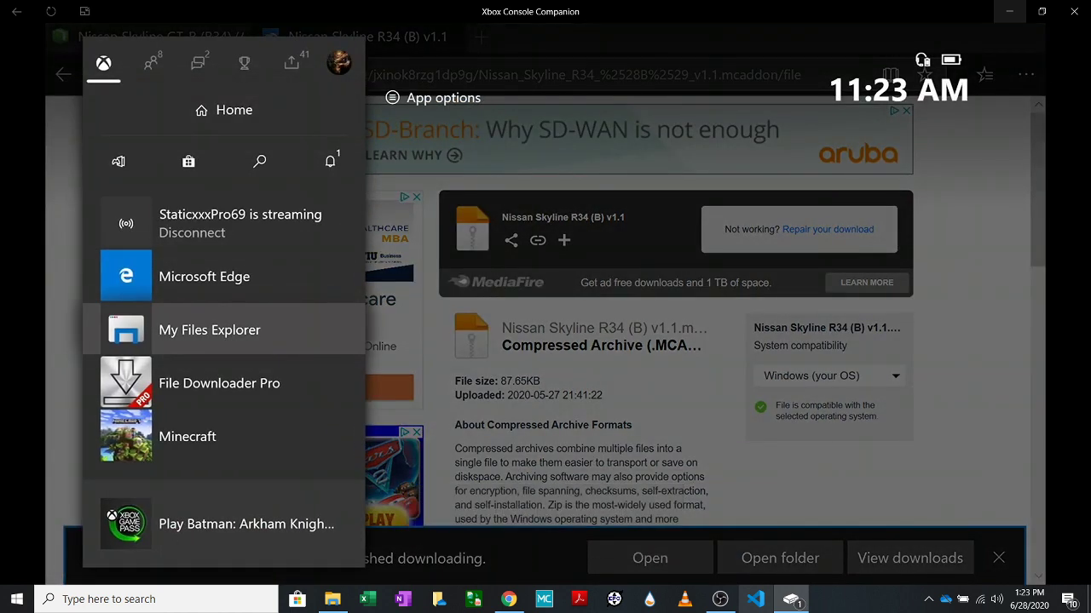
{"action": "key", "text": "Return"}
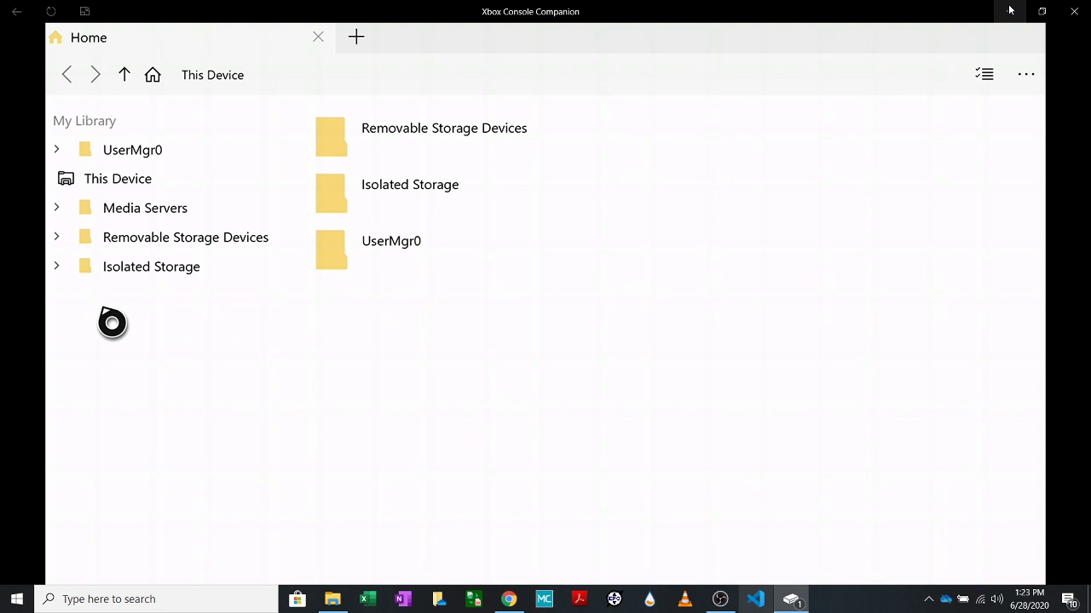
{"action": "left_click", "coordinate": [126, 156]}
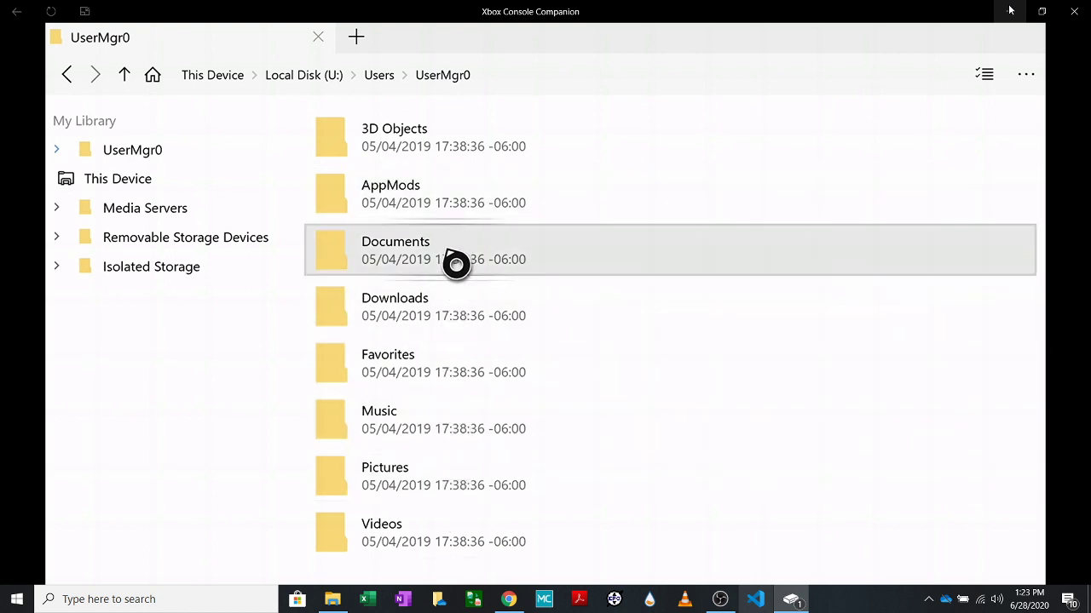
{"action": "left_click", "coordinate": [455, 319]}
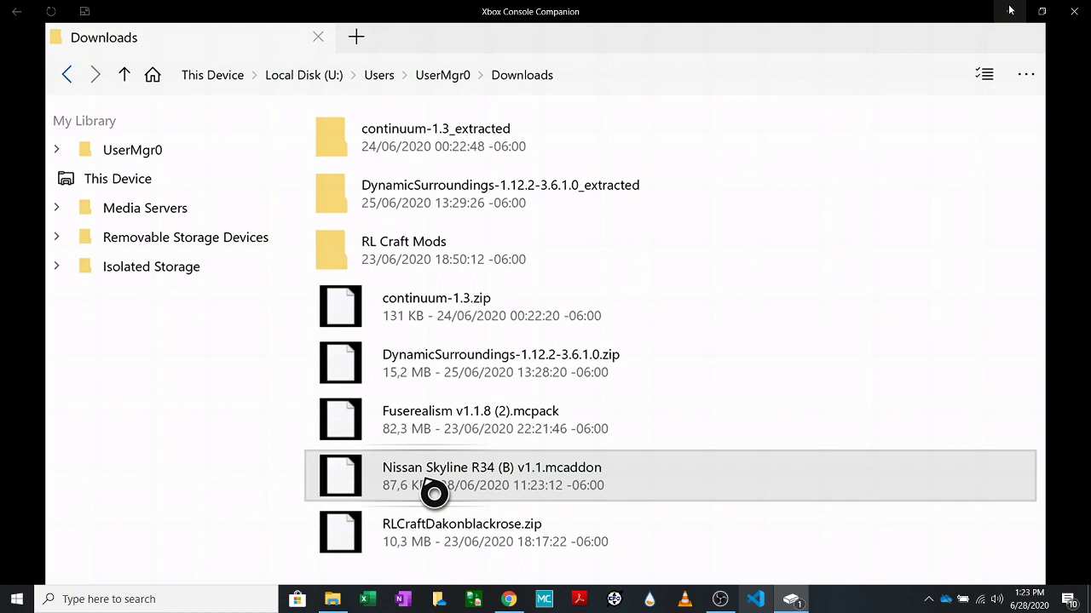
- Rename the downloaded add-on file to Nissan Skyline R34 (B) v1.1.zip
{"action": "right_click", "coordinate": [527, 502]}
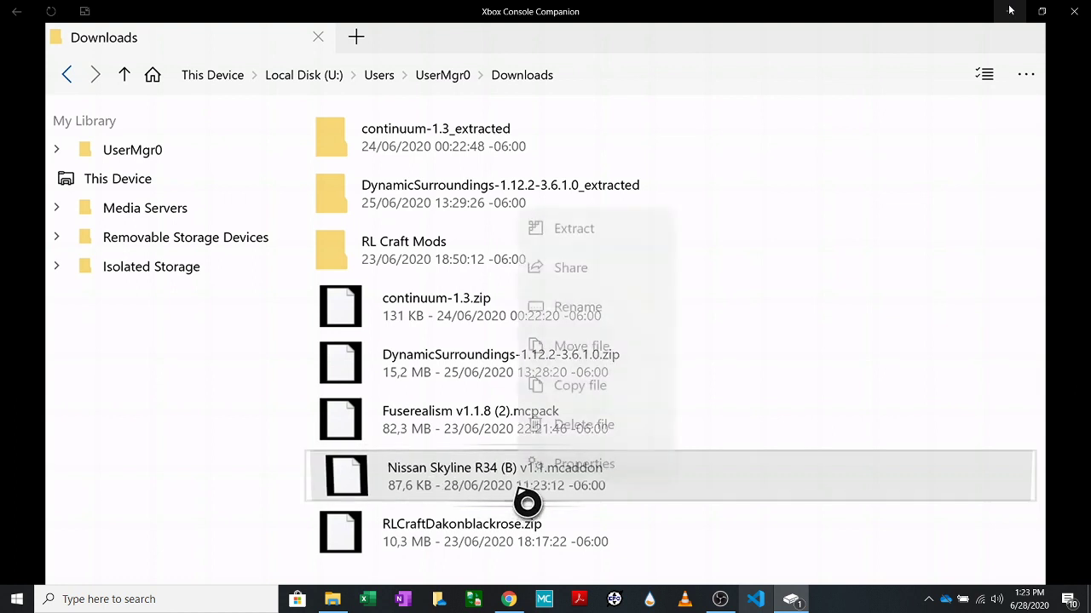
{"action": "left_click", "coordinate": [596, 306]}
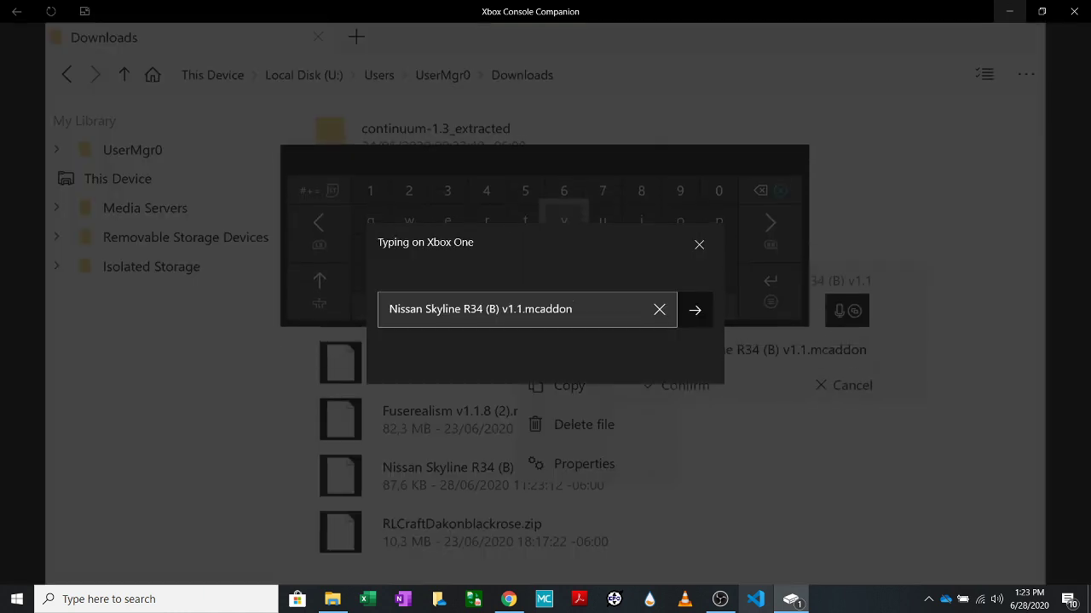
{"action": "key", "text": "Right"}
{"action": "key", "text": "Right"}
{"action": "key", "text": "Right"}
{"action": "key", "text": "Right"}
{"action": "key", "text": "Right"}
{"action": "key", "text": "Return"}
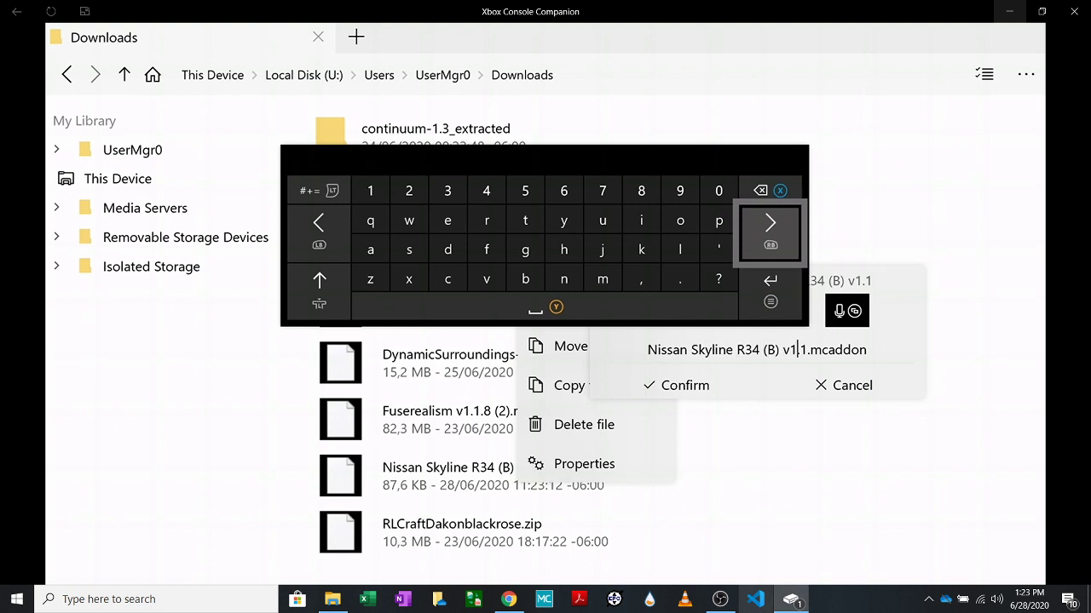
{"action": "key", "text": "BackSpace"}
{"action": "key", "text": "BackSpace"}
{"action": "key", "text": "BackSpace"}
{"action": "key", "text": "BackSpace"}
{"action": "key", "text": "BackSpace"}
{"action": "key", "text": "BackSpace"}
{"action": "key", "text": "BackSpace"}
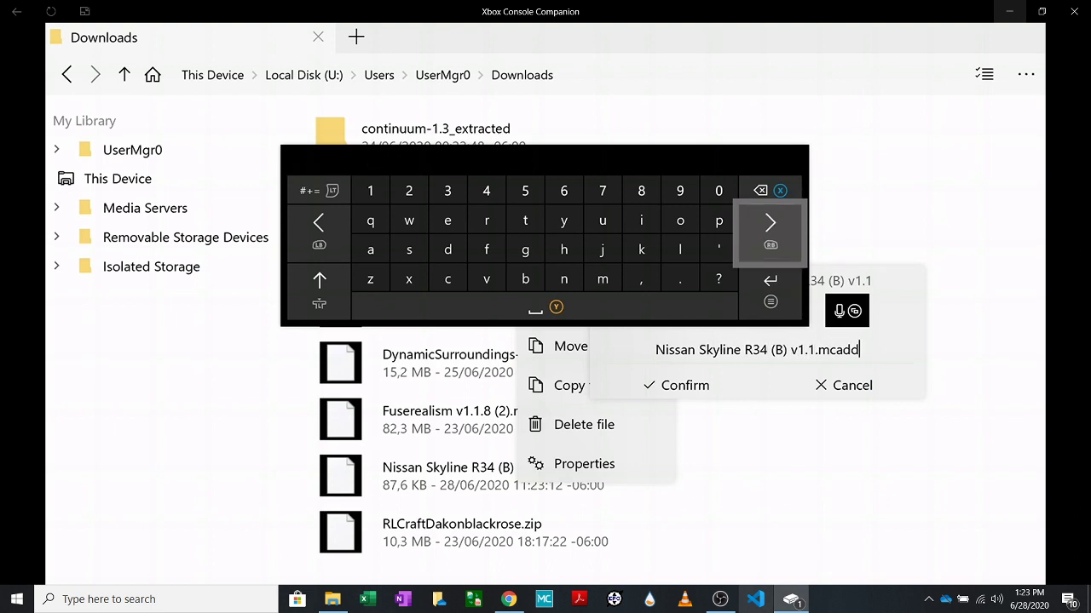
{"action": "key", "text": "Left"}
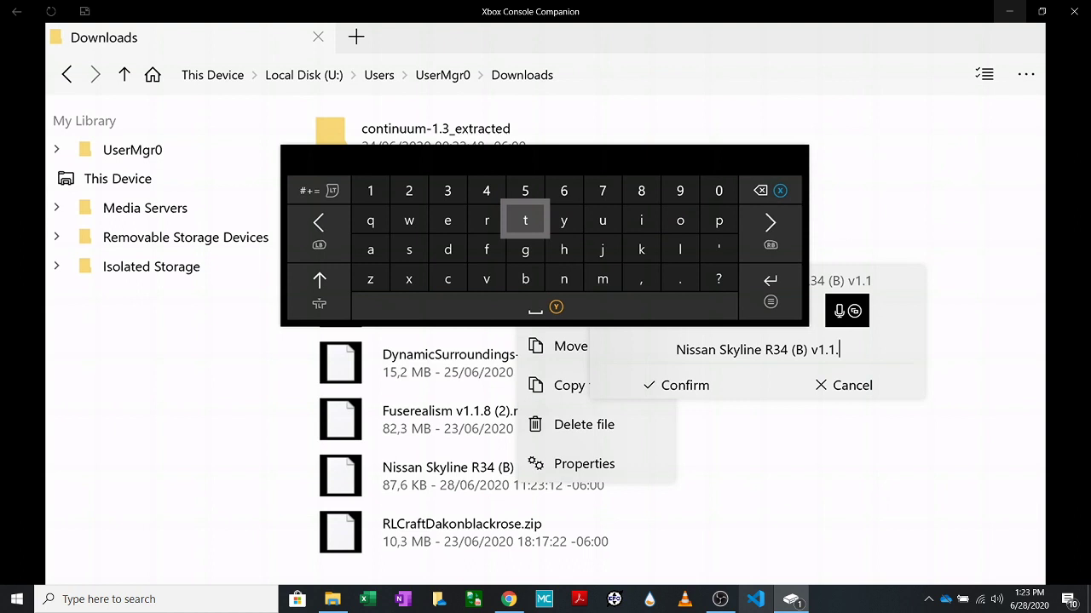
{"action": "type", "text": "z"}
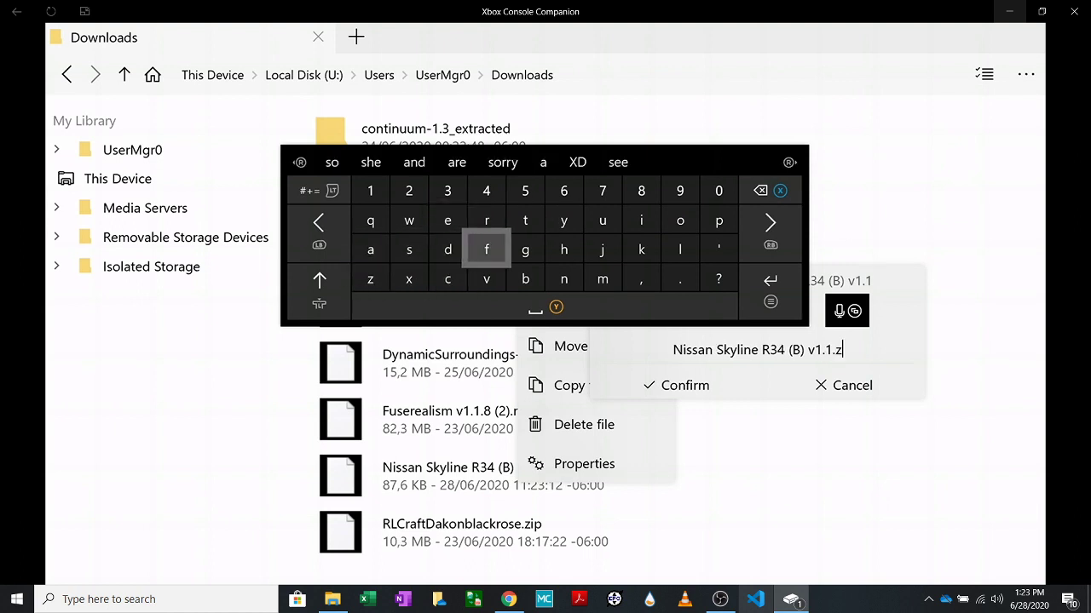
{"action": "type", "text": "ip"}
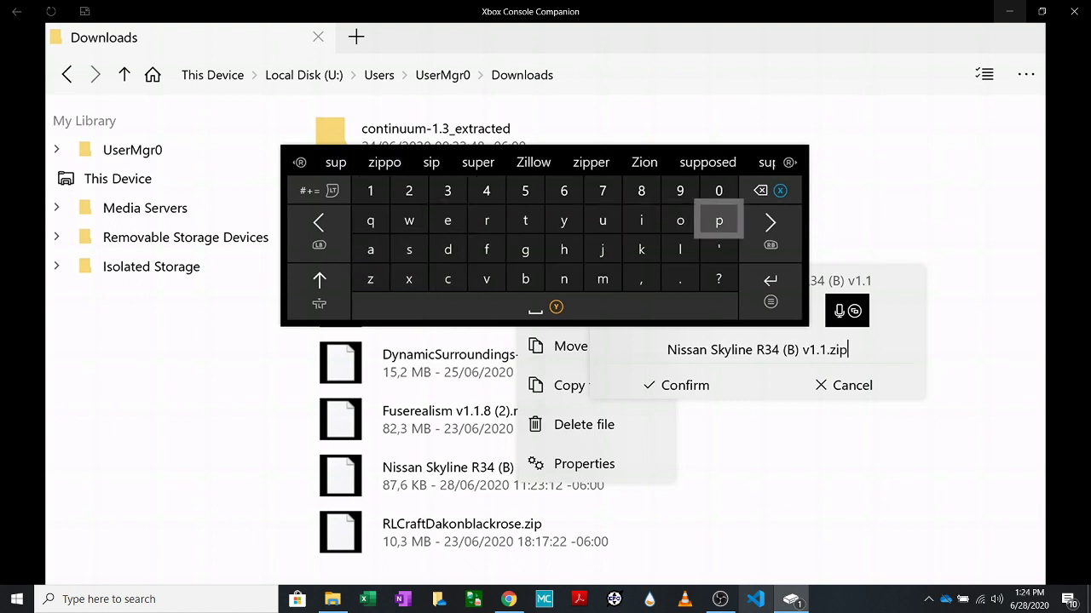
{"action": "key", "text": "Right"}
{"action": "key", "text": "Down"}
{"action": "key", "text": "Return"}
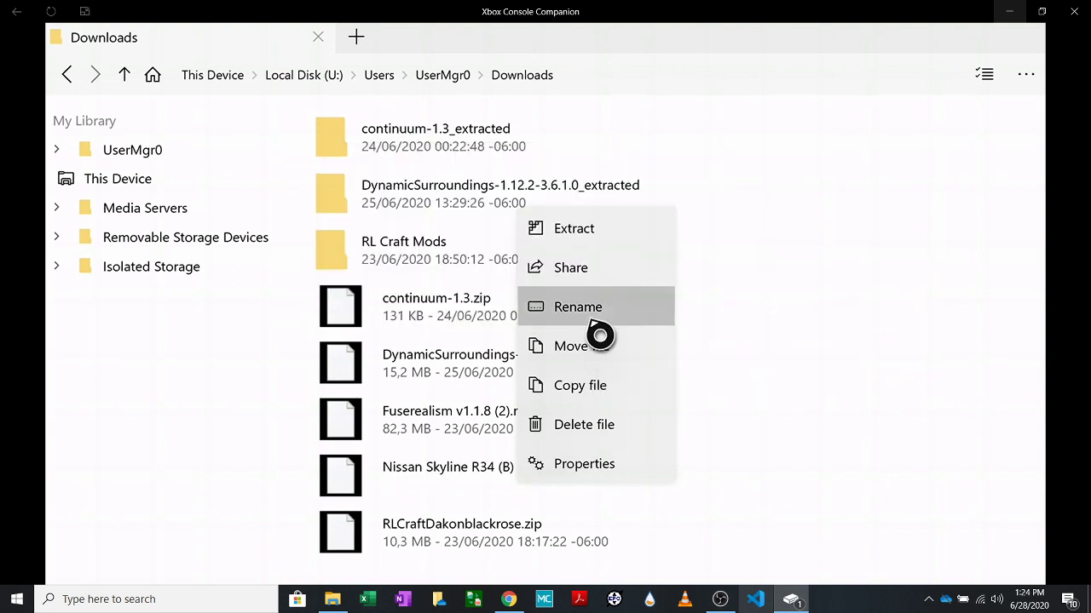
{"action": "key", "text": "Escape"}
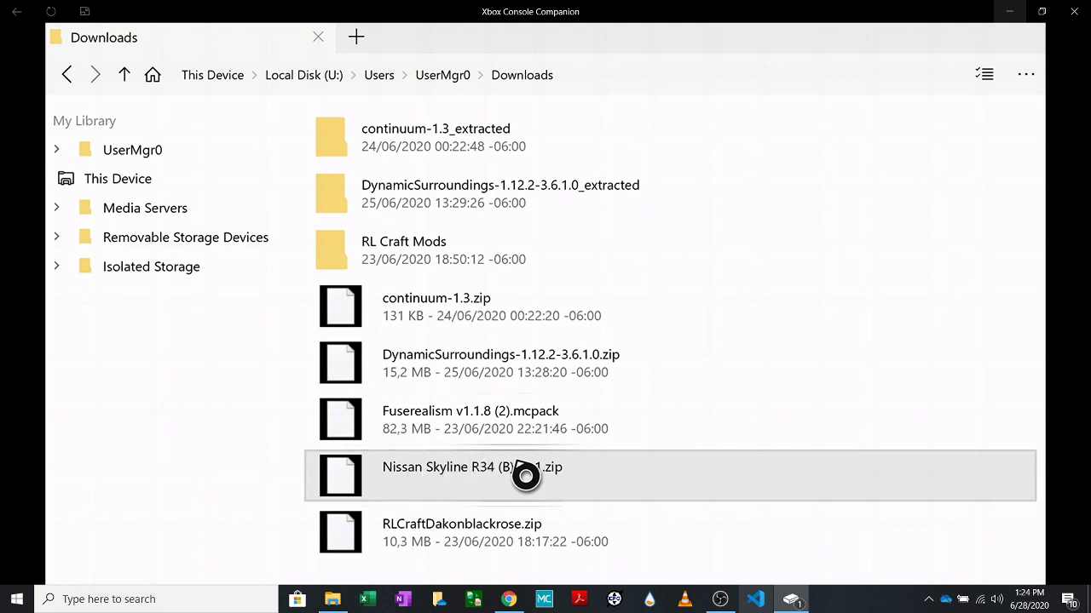
- Extract Nissan Skyline R34 (B) v1.1.zip and copy the Nissan Skyline R34 (B) folder from inside the extracted folder
{"action": "right_click", "coordinate": [524, 474]}
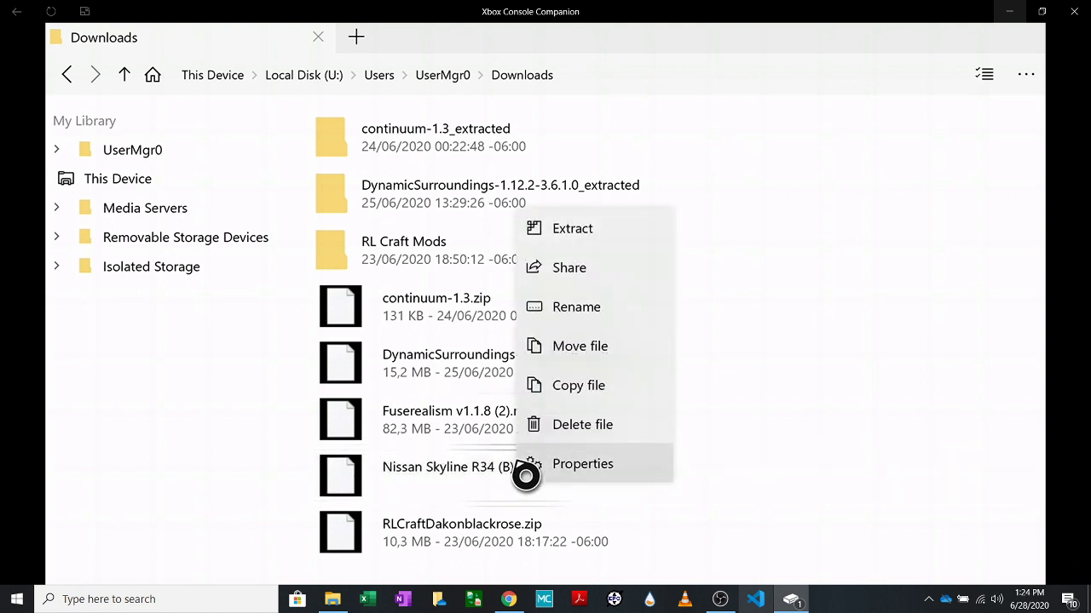
{"action": "left_click", "coordinate": [601, 244]}
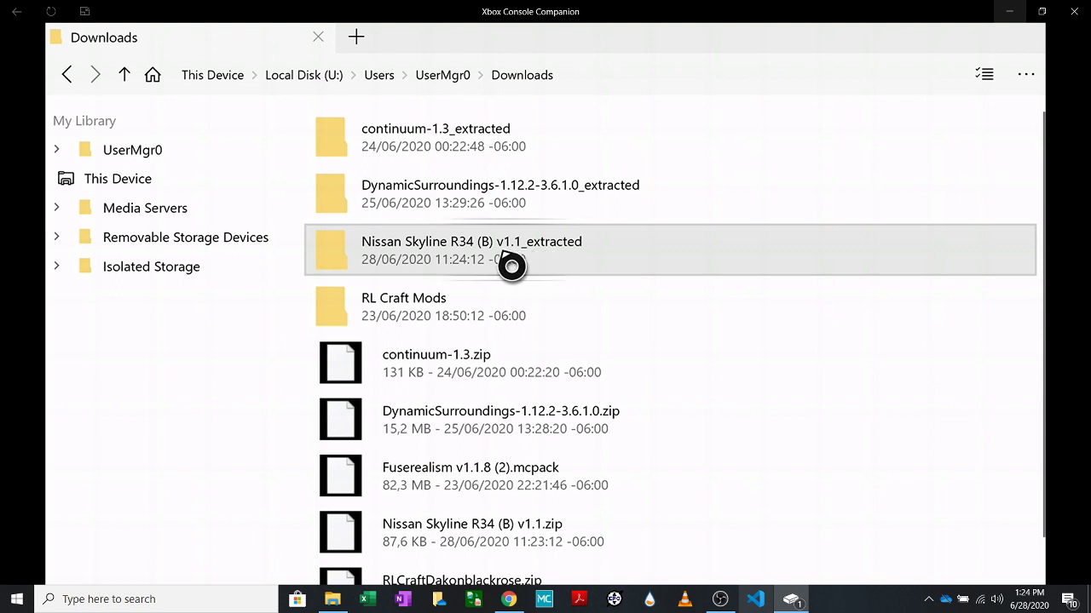
{"action": "left_click", "coordinate": [511, 265]}
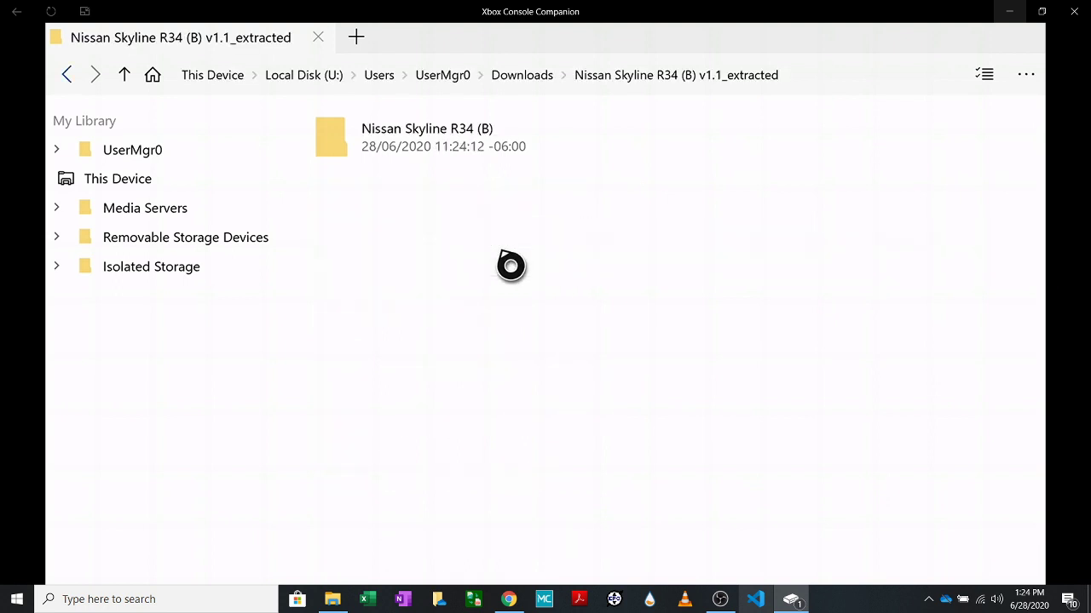
{"action": "right_click", "coordinate": [467, 165]}
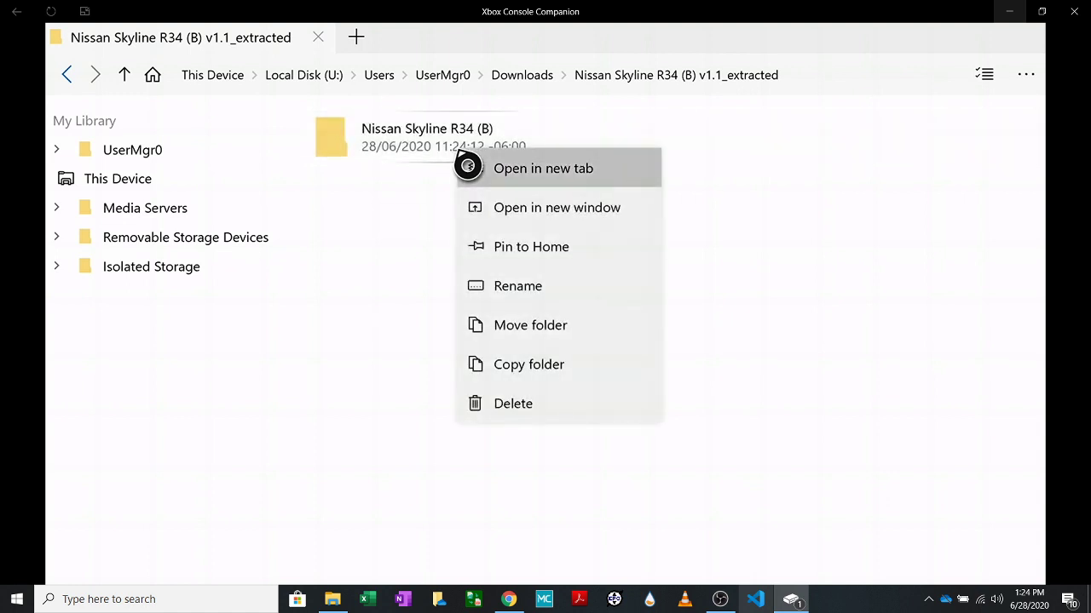
{"action": "left_click", "coordinate": [528, 367]}
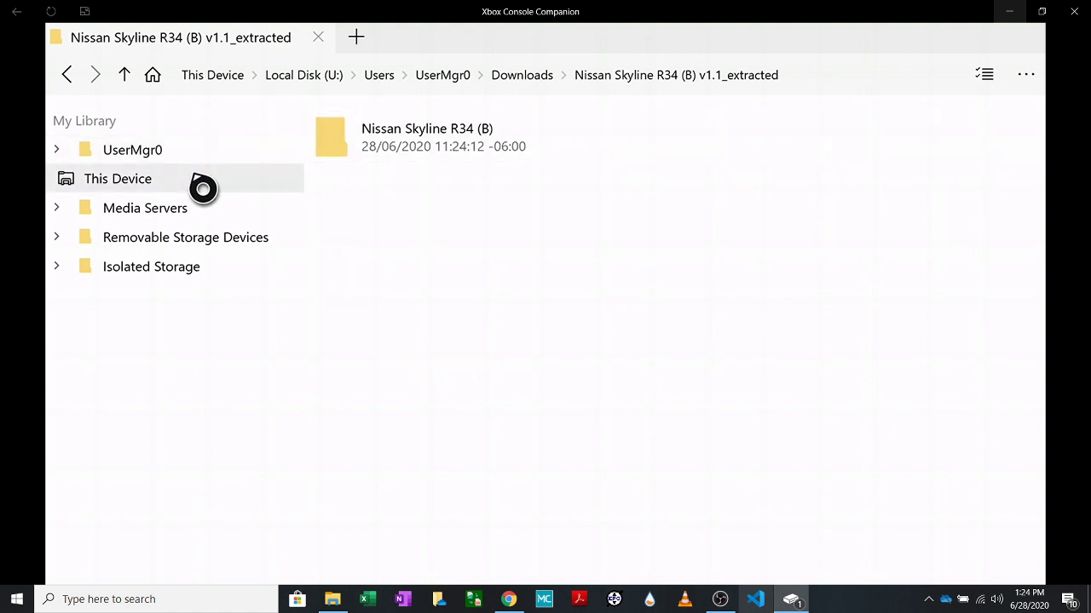
- Go through Isolated Storage to the Packages folder and open Microsoft.MinecraftUWPConsole_8wekyb3d8bbwe
{"action": "left_click", "coordinate": [158, 270]}
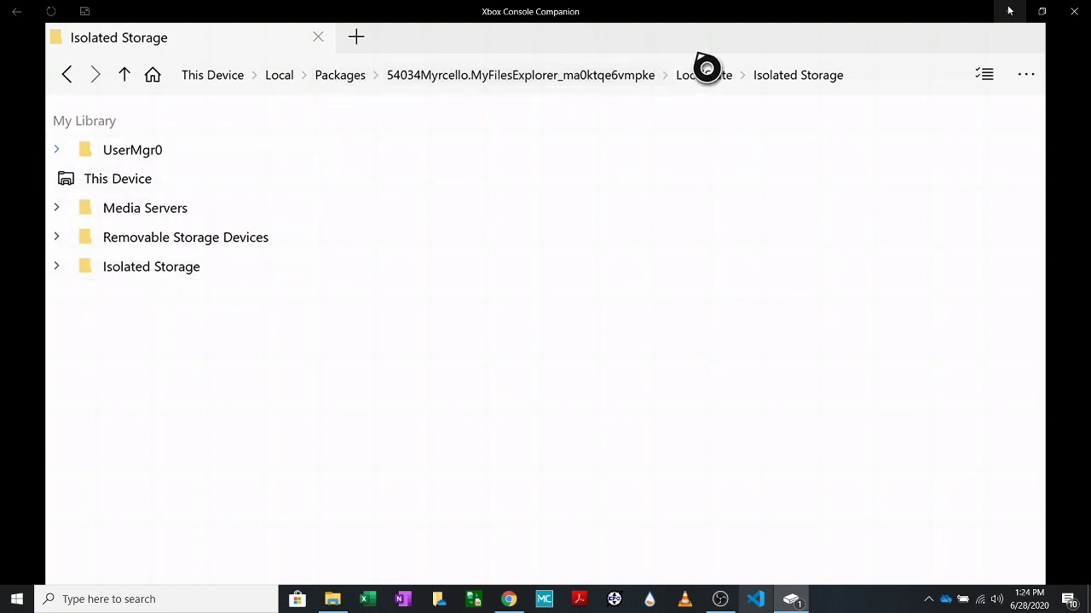
{"action": "left_click", "coordinate": [341, 76]}
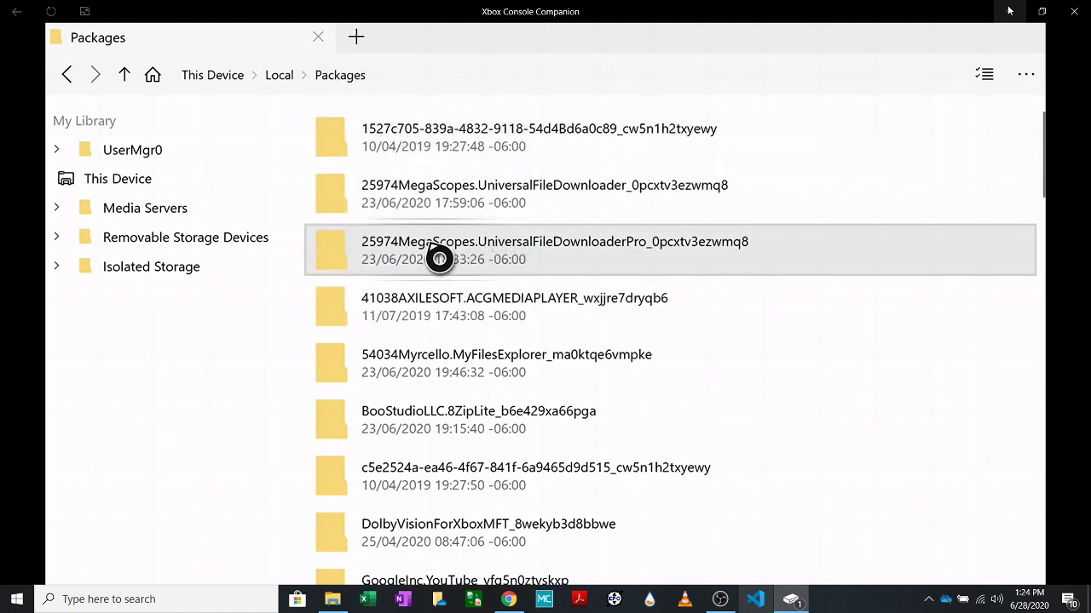
{"action": "scroll", "coordinate": [398, 318], "scroll_direction": "down", "scroll_amount": 1}
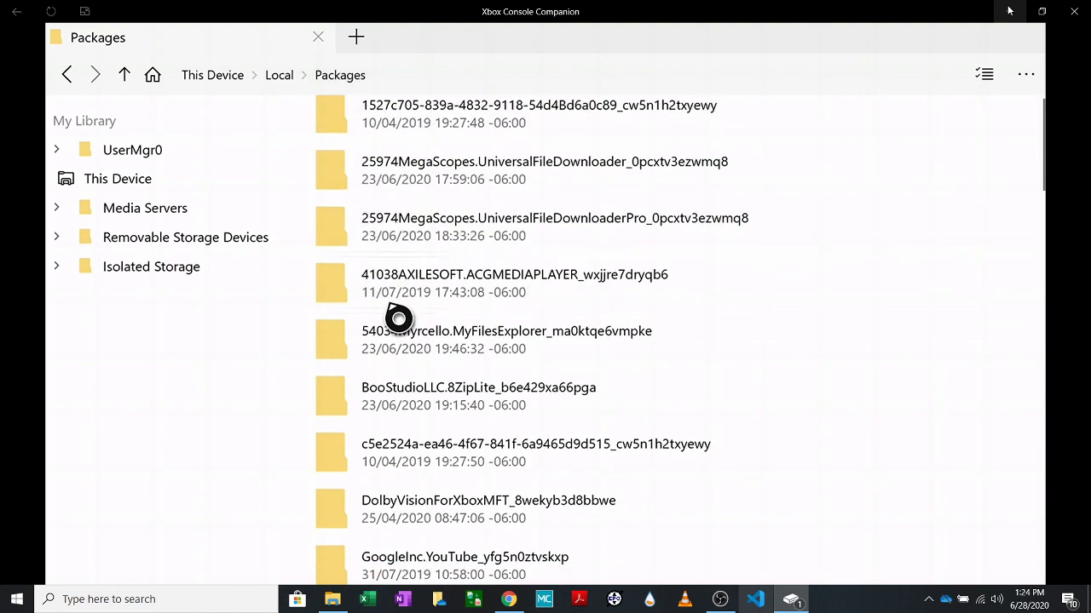
{"action": "scroll", "coordinate": [397, 318], "scroll_direction": "down", "scroll_amount": 10}
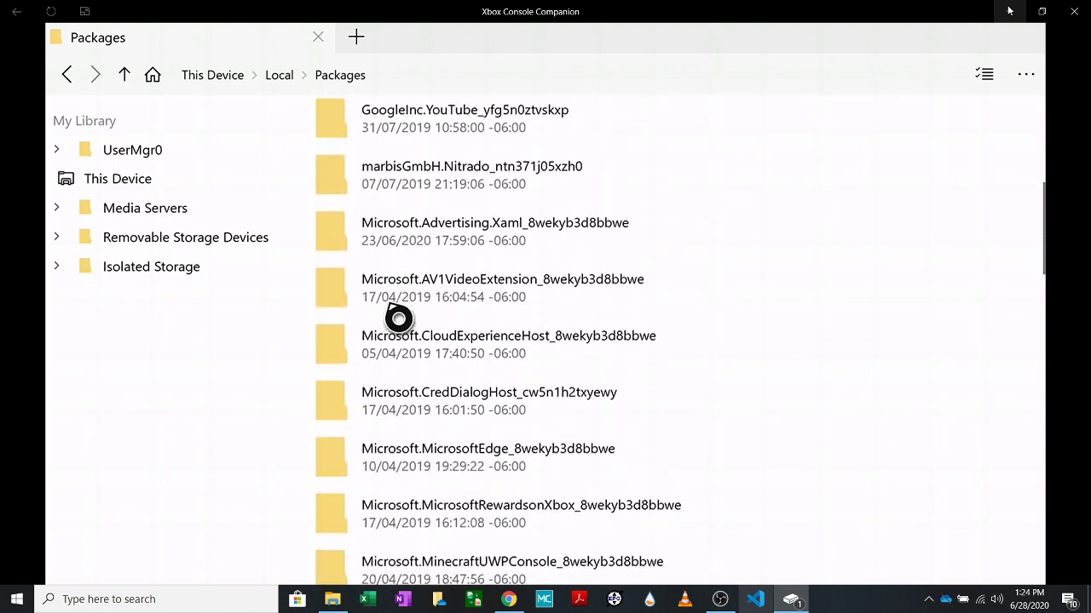
{"action": "scroll", "coordinate": [398, 318], "scroll_direction": "down", "scroll_amount": 6}
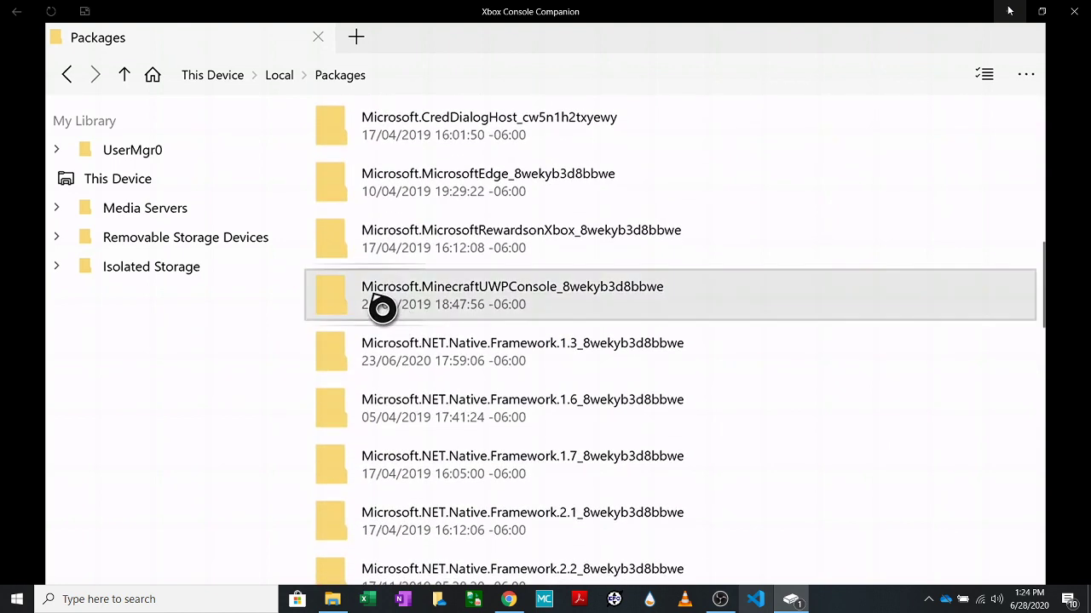
{"action": "left_click", "coordinate": [487, 307]}
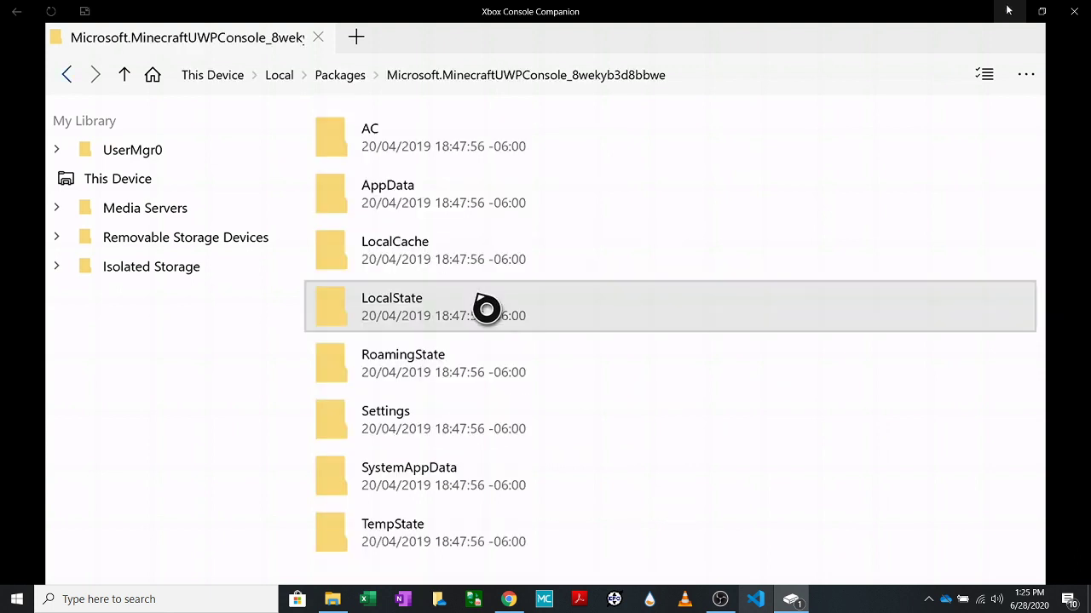
- Open the com.mojang folder under LocalState and games
{"action": "left_click", "coordinate": [406, 322]}
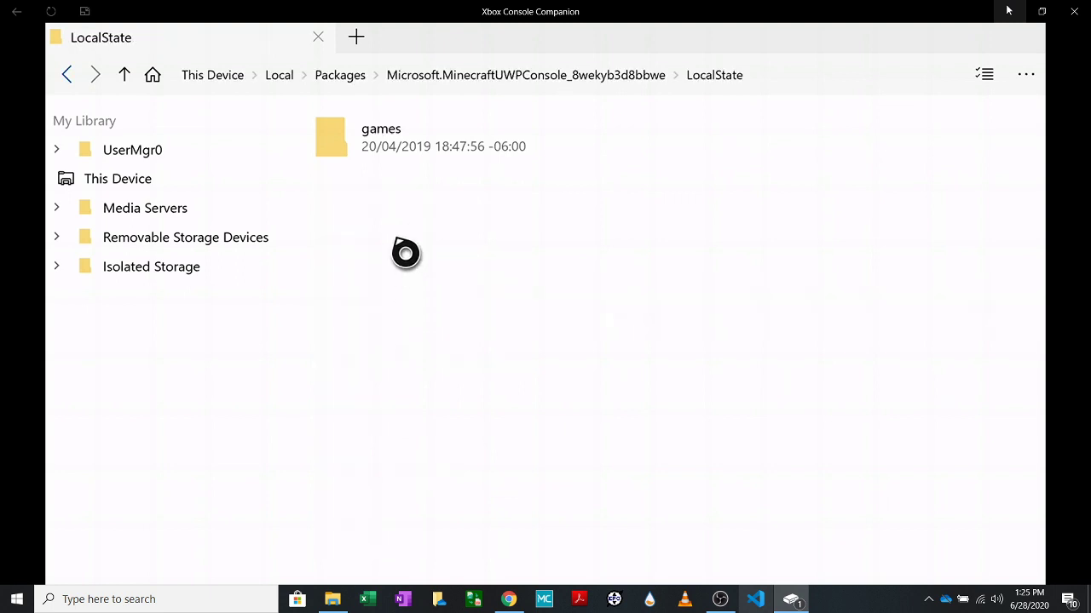
{"action": "left_click", "coordinate": [405, 150]}
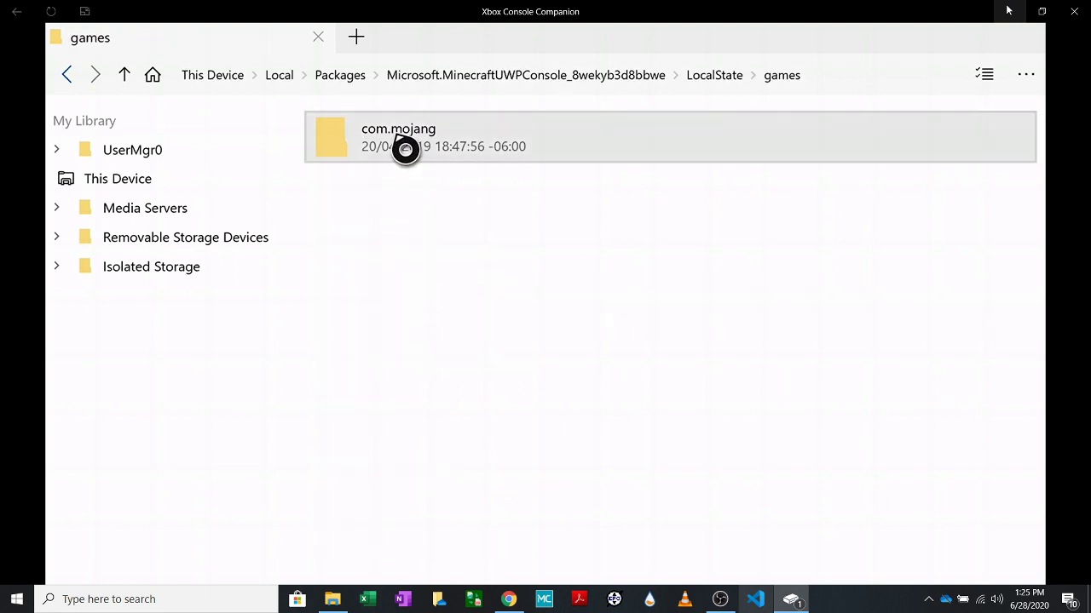
{"action": "left_click", "coordinate": [406, 150]}
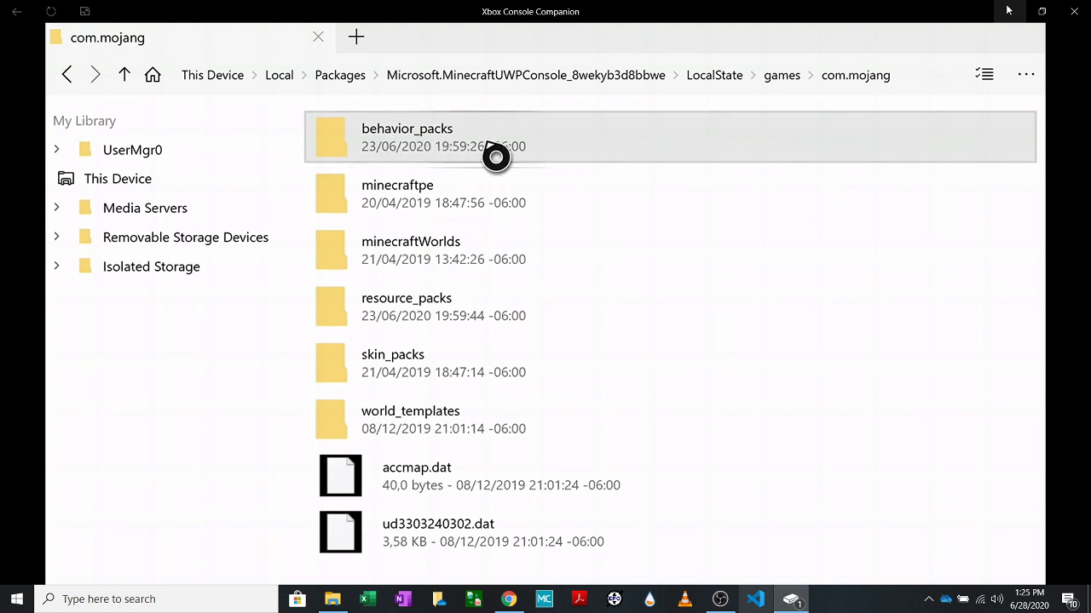
{"action": "right_click", "coordinate": [495, 156]}
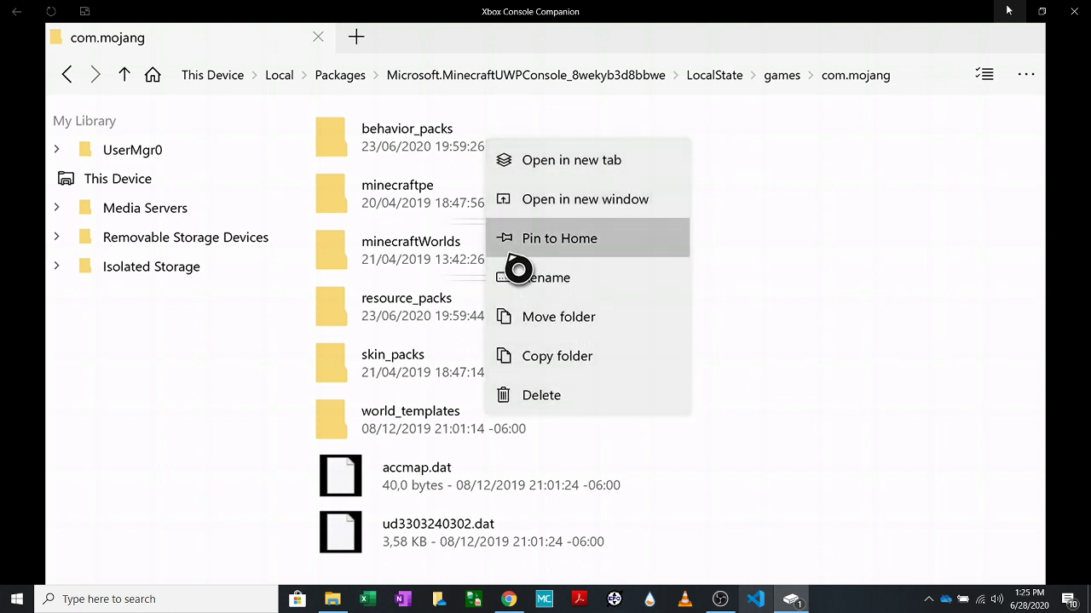
{"action": "left_click", "coordinate": [452, 253]}
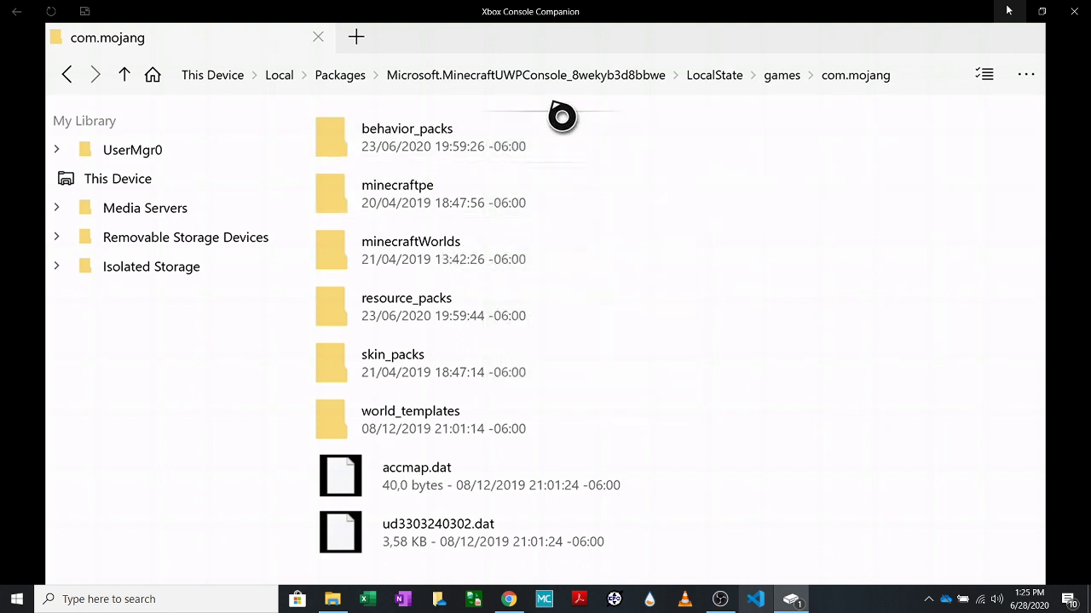
{"action": "right_click", "coordinate": [562, 115]}
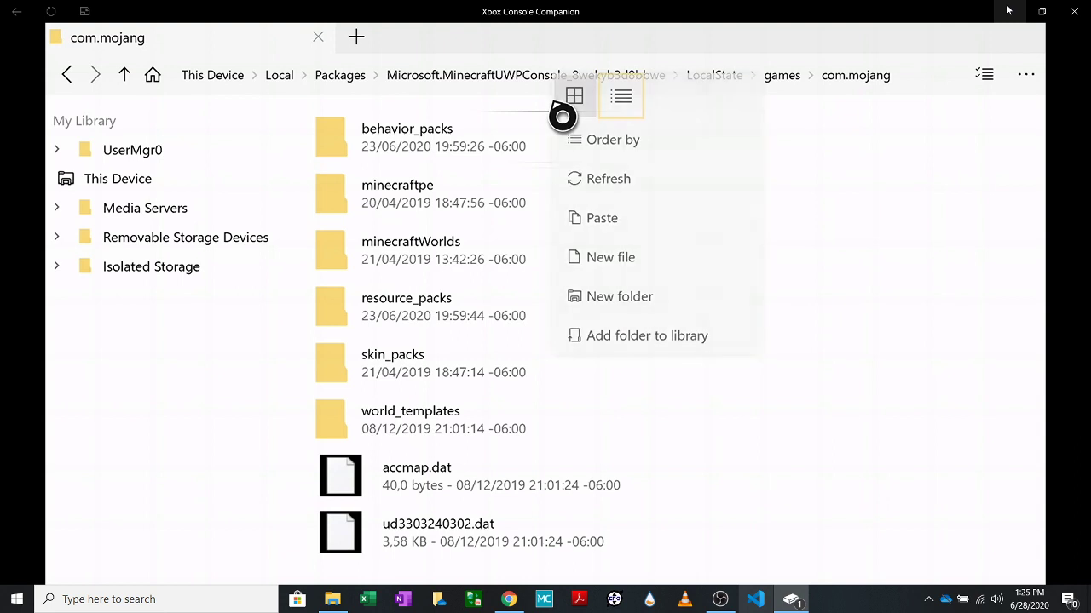
{"action": "left_click", "coordinate": [638, 305]}
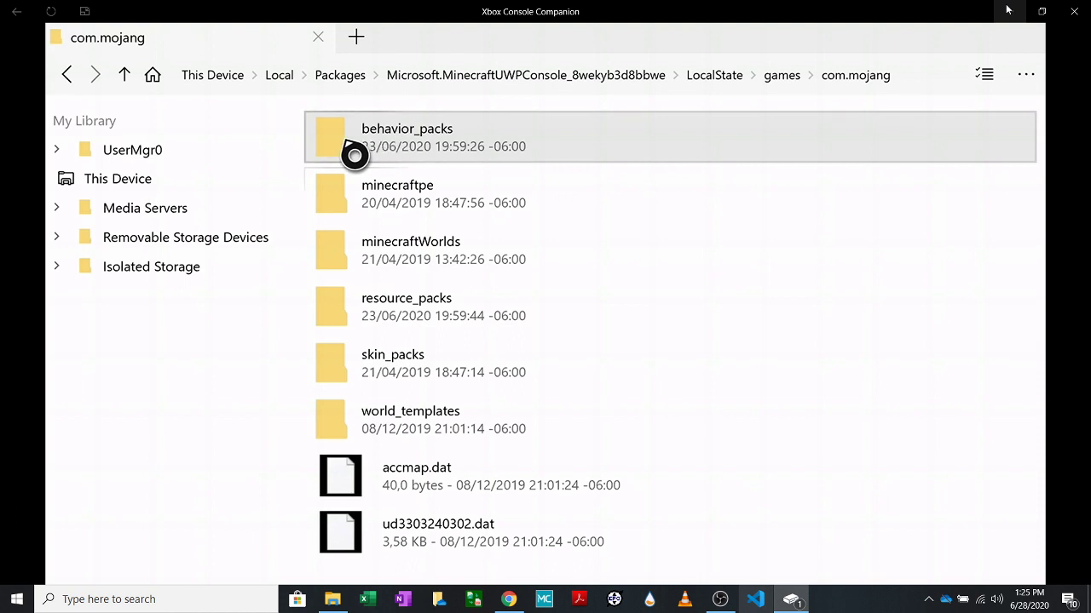
- Open the behavior_packs folder and try to paste the copied Nissan Skyline R34 (B) folder into it
{"action": "left_click", "coordinate": [426, 155]}
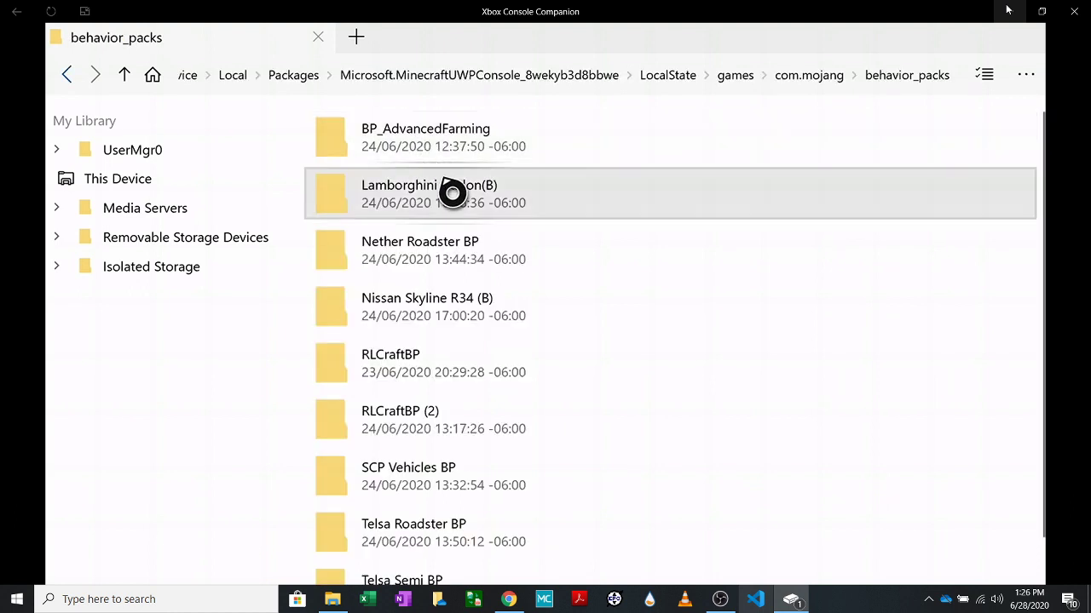
{"action": "scroll", "coordinate": [458, 273], "scroll_direction": "down", "scroll_amount": 1}
{"action": "scroll", "coordinate": [458, 273], "scroll_direction": "up", "scroll_amount": 1}
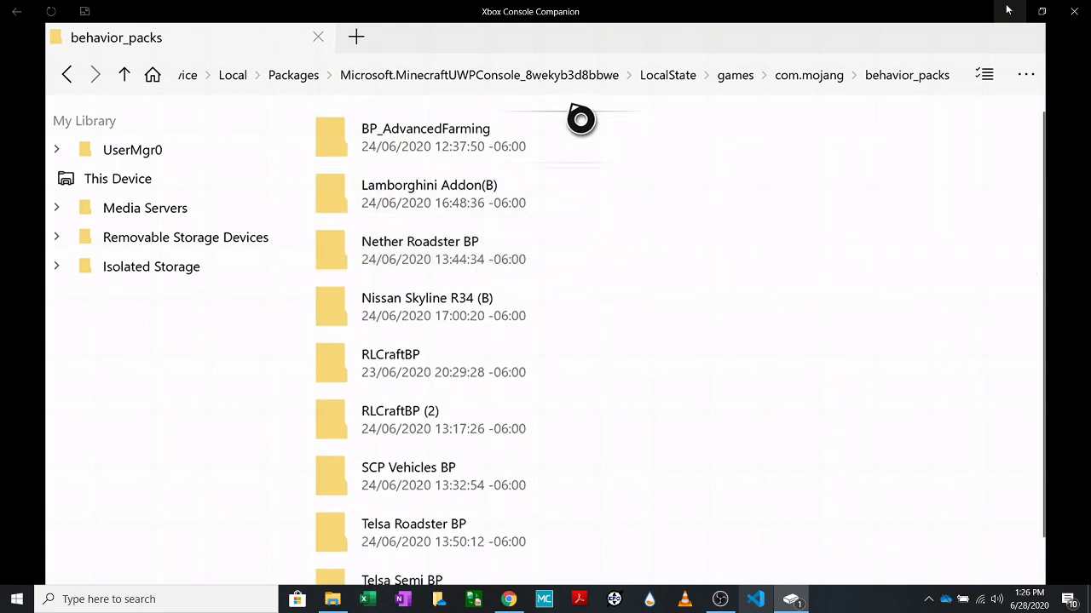
{"action": "right_click", "coordinate": [580, 119]}
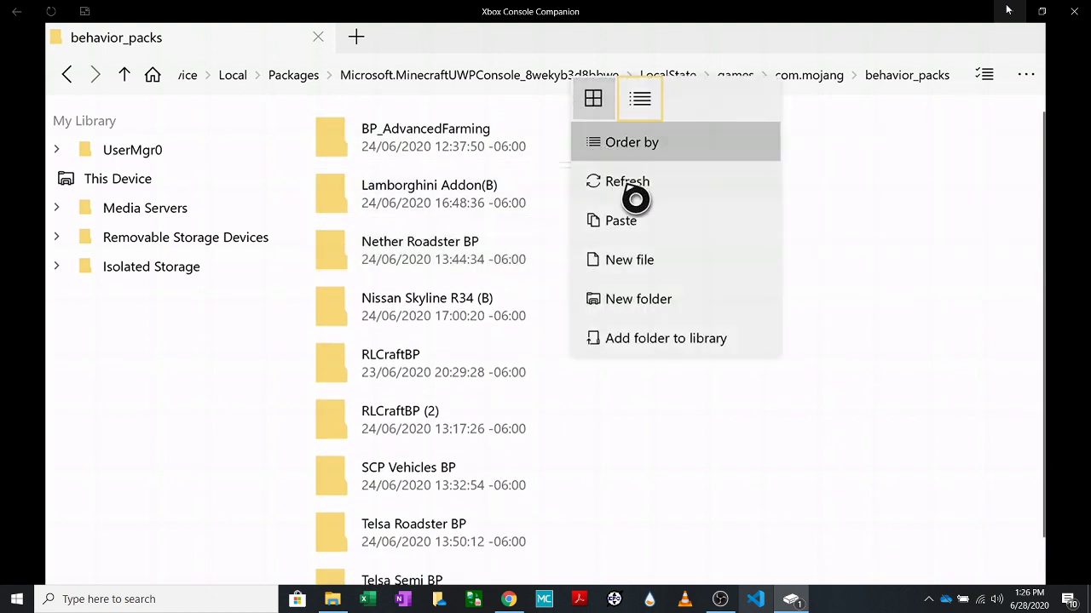
{"action": "left_click", "coordinate": [652, 235]}
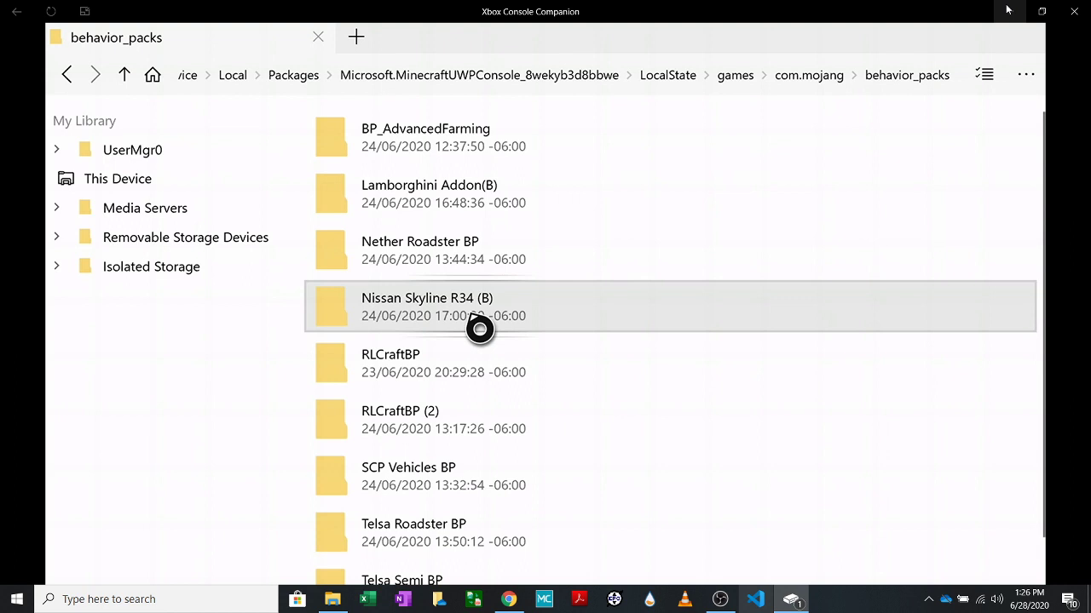
- Examine the contents of the Nissan Skyline R34 (B) behavior pack folder and return to com.mojang
{"action": "double_click", "coordinate": [480, 328]}
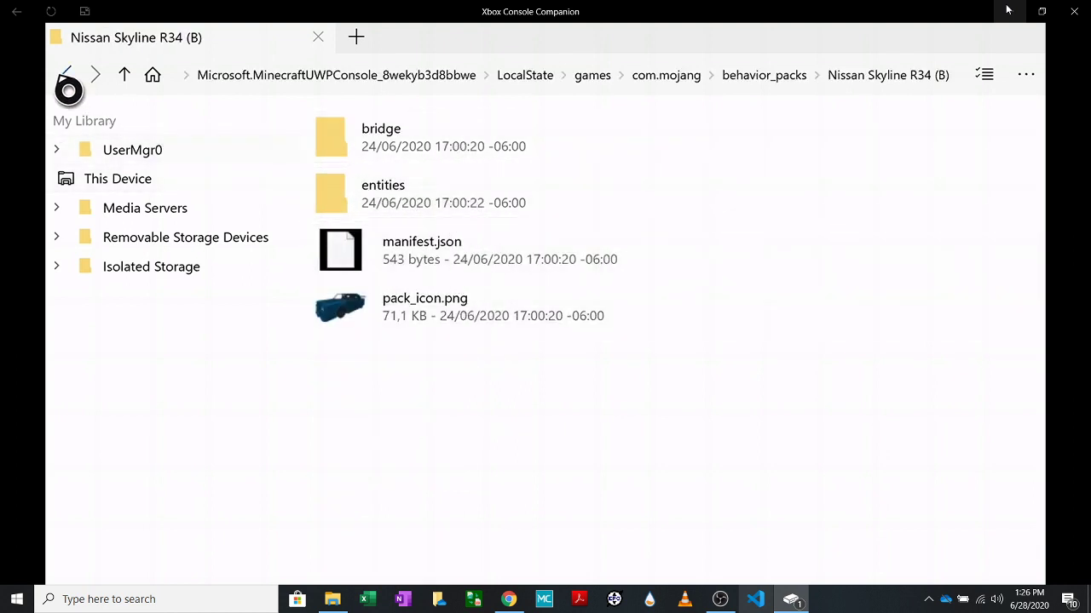
{"action": "left_click", "coordinate": [70, 85]}
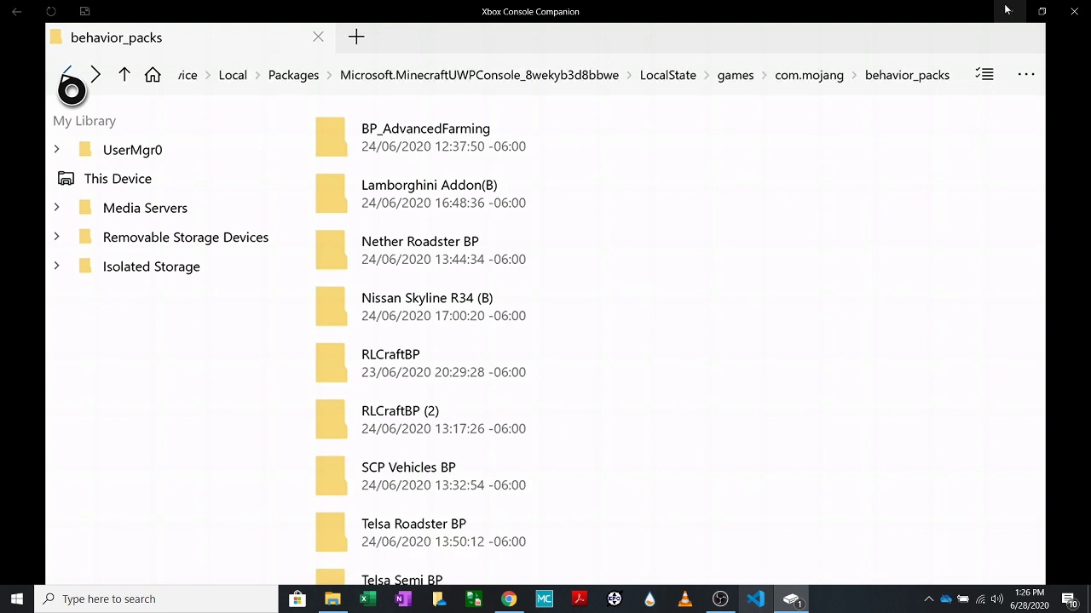
{"action": "left_click", "coordinate": [72, 87]}
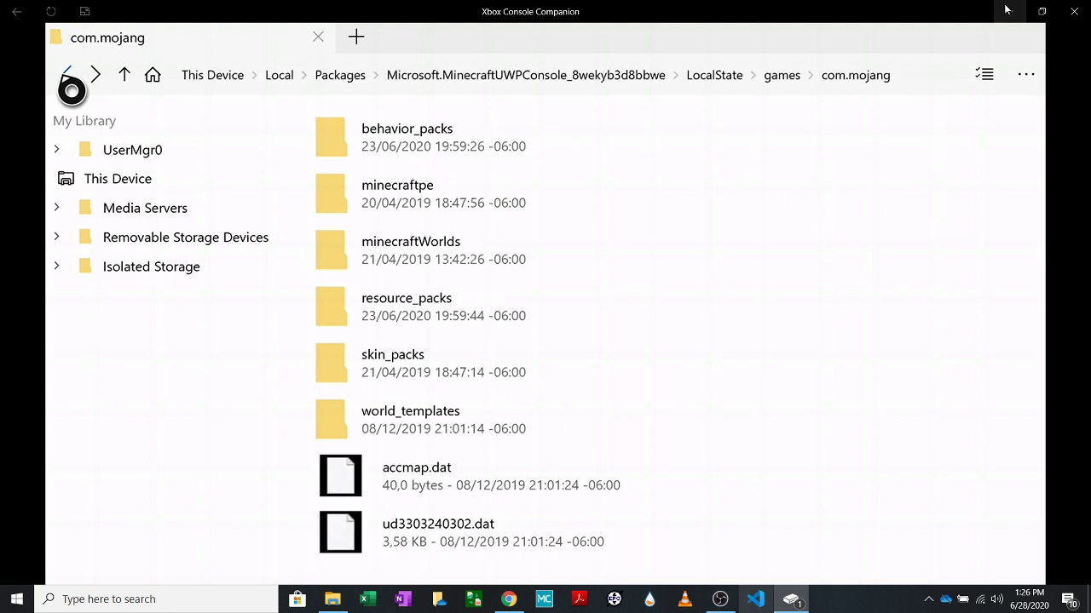
{"action": "left_click", "coordinate": [349, 123]}
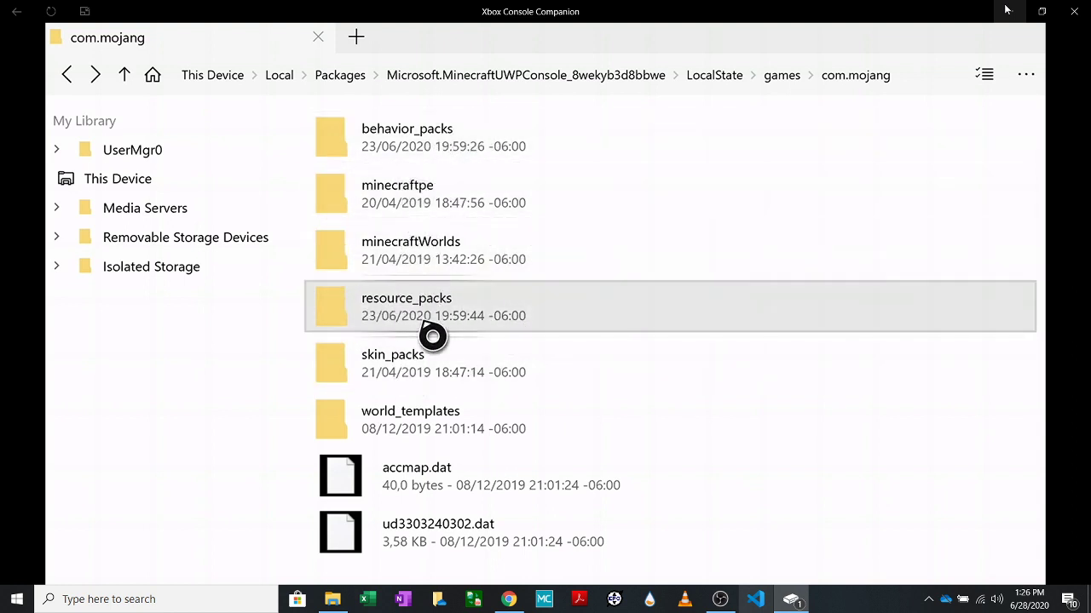
{"action": "right_click", "coordinate": [396, 324]}
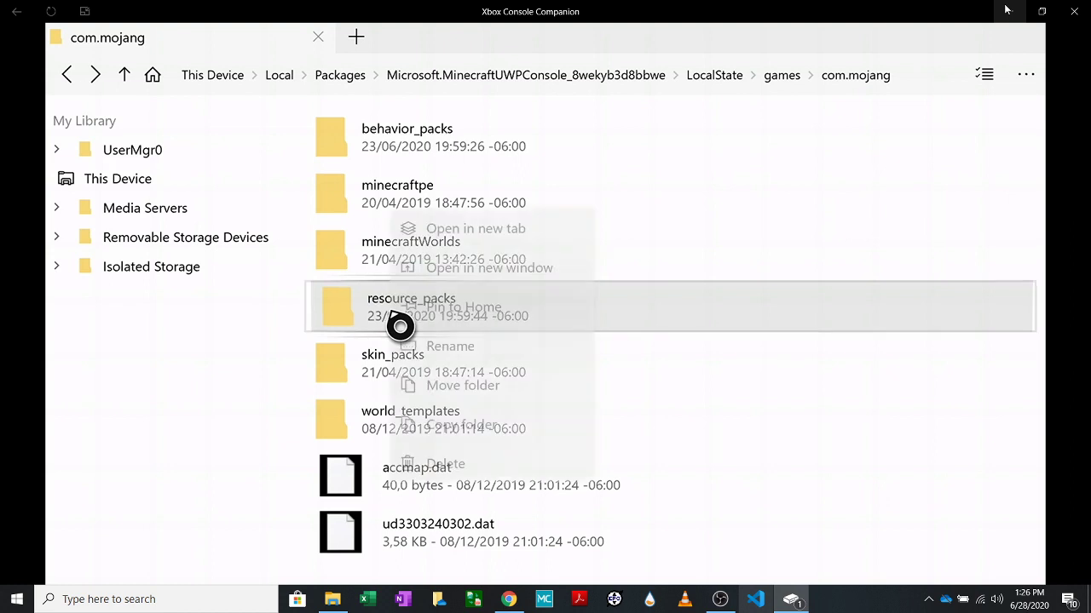
{"action": "key", "text": "Escape"}
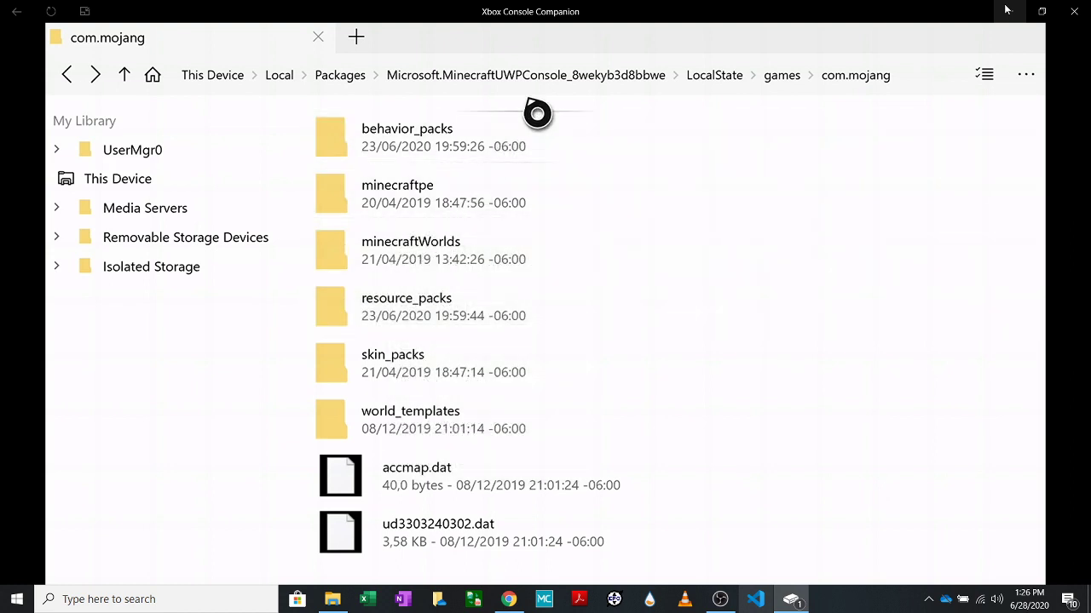
{"action": "right_click", "coordinate": [537, 113]}
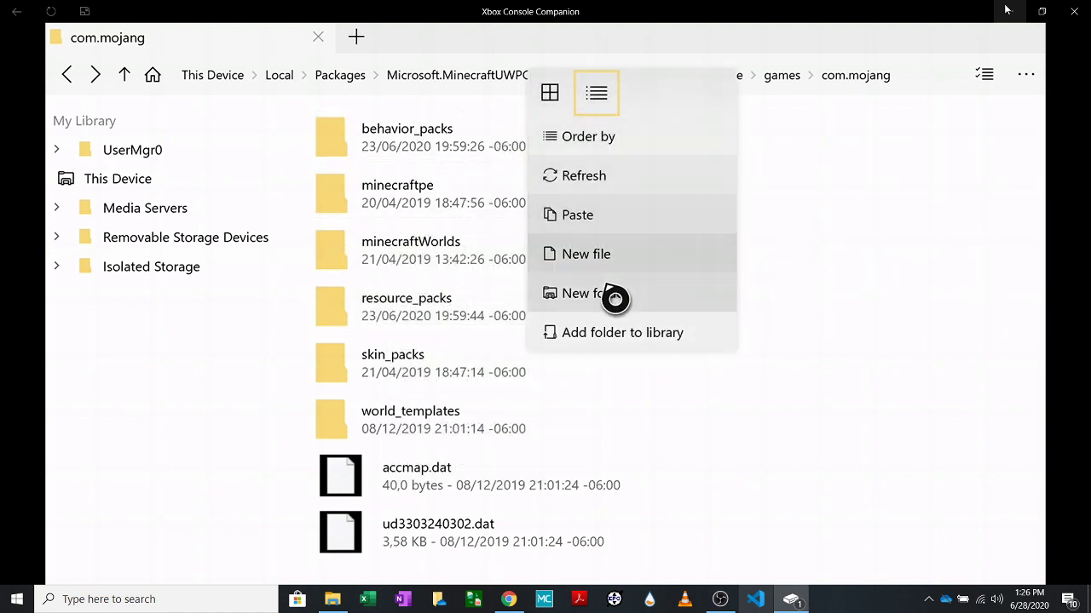
{"action": "key", "text": "Escape"}
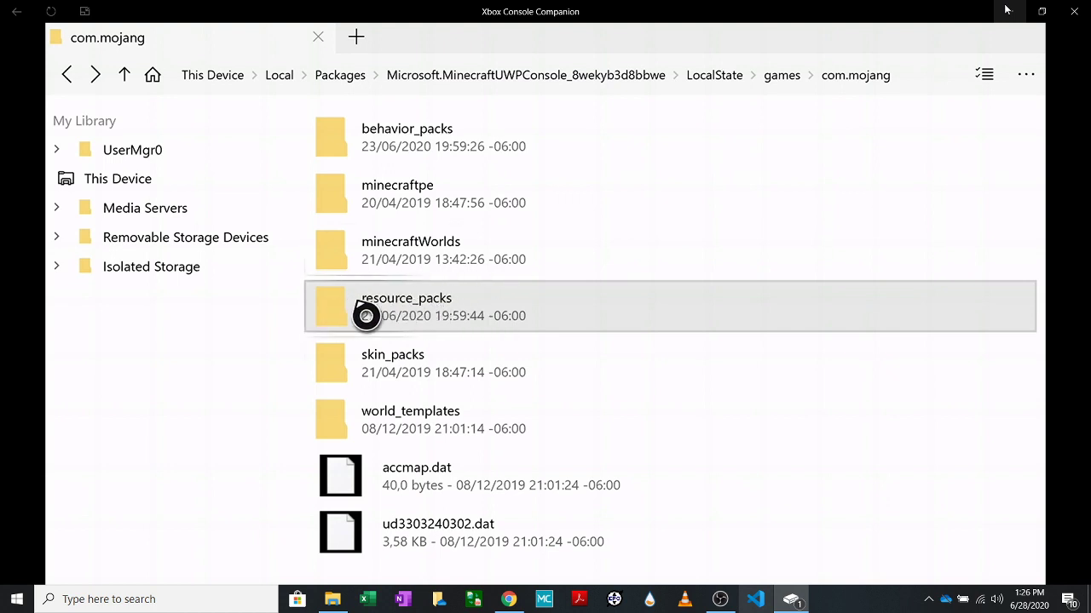
- Look through the packs in the resource_packs folder and go back up to the games folder
{"action": "left_click", "coordinate": [463, 316]}
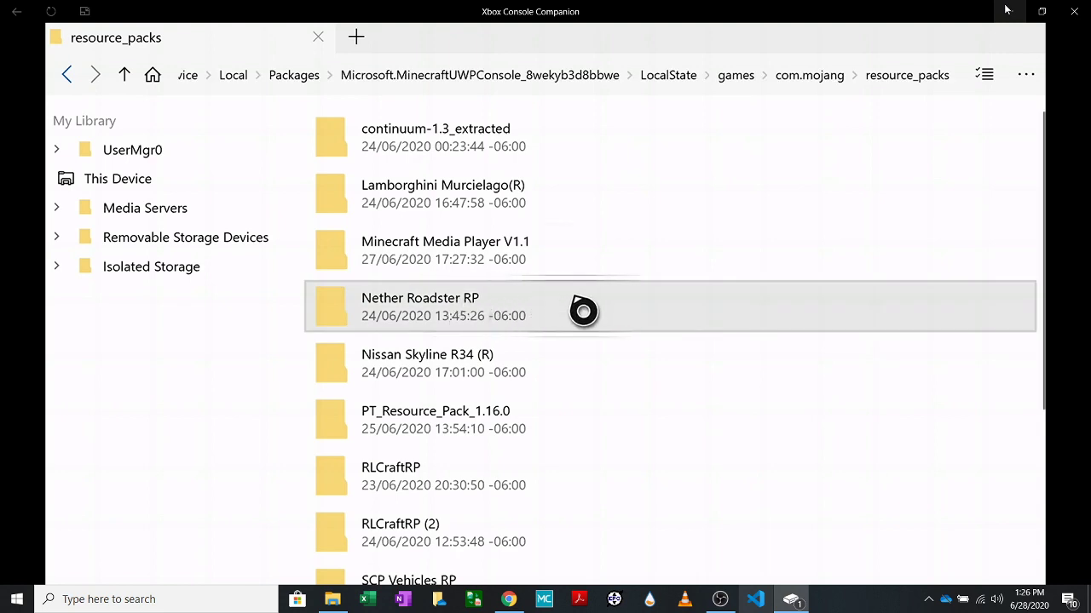
{"action": "scroll", "coordinate": [585, 341], "scroll_direction": "down", "scroll_amount": 3}
{"action": "scroll", "coordinate": [585, 353], "scroll_direction": "up", "scroll_amount": 3}
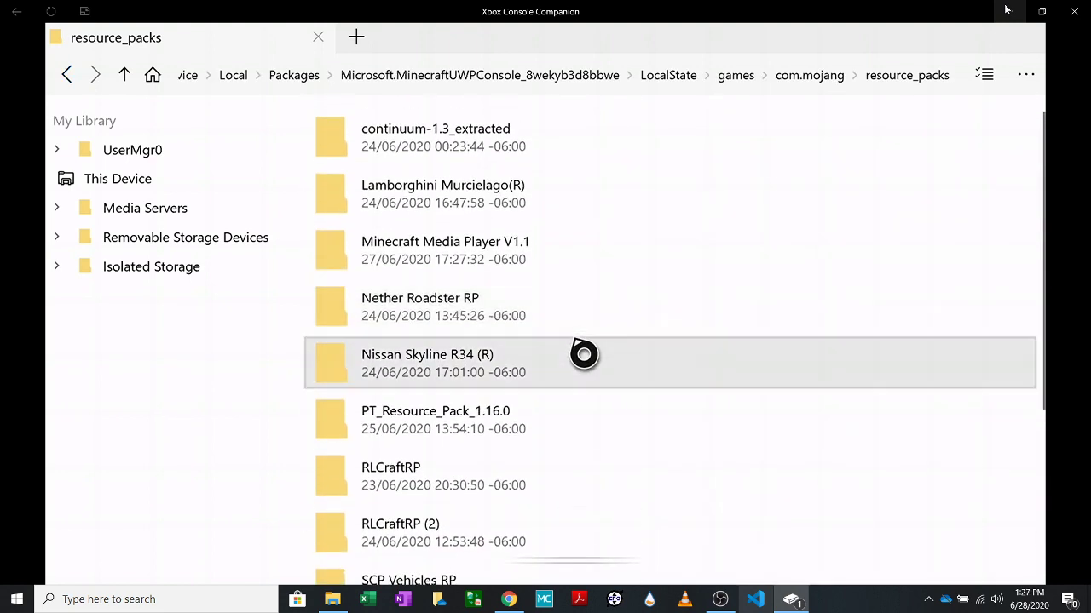
{"action": "key", "text": "BackSpace"}
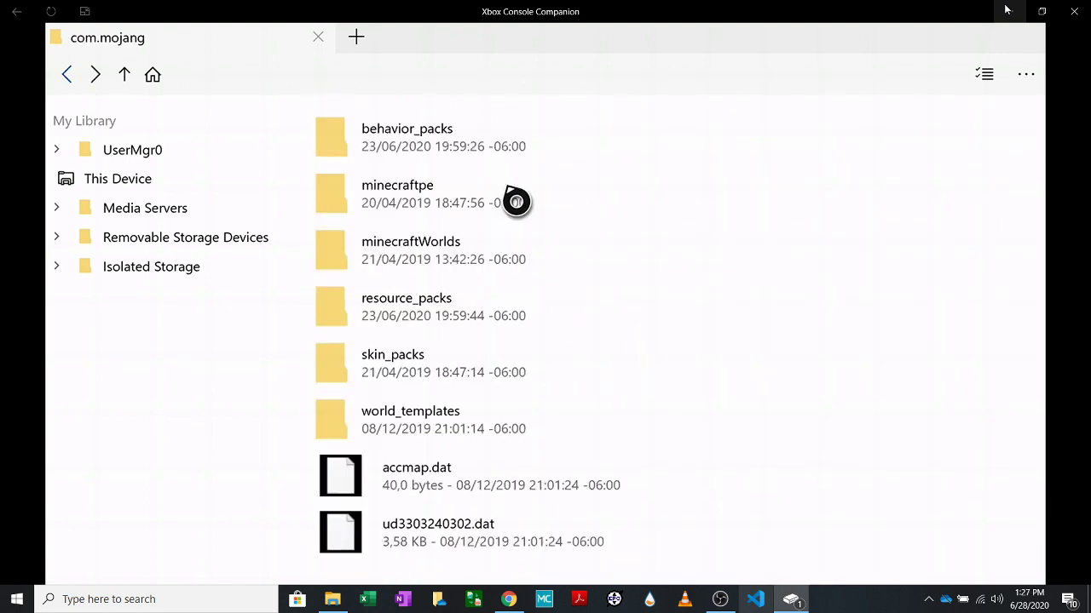
{"action": "key", "text": "BackSpace"}
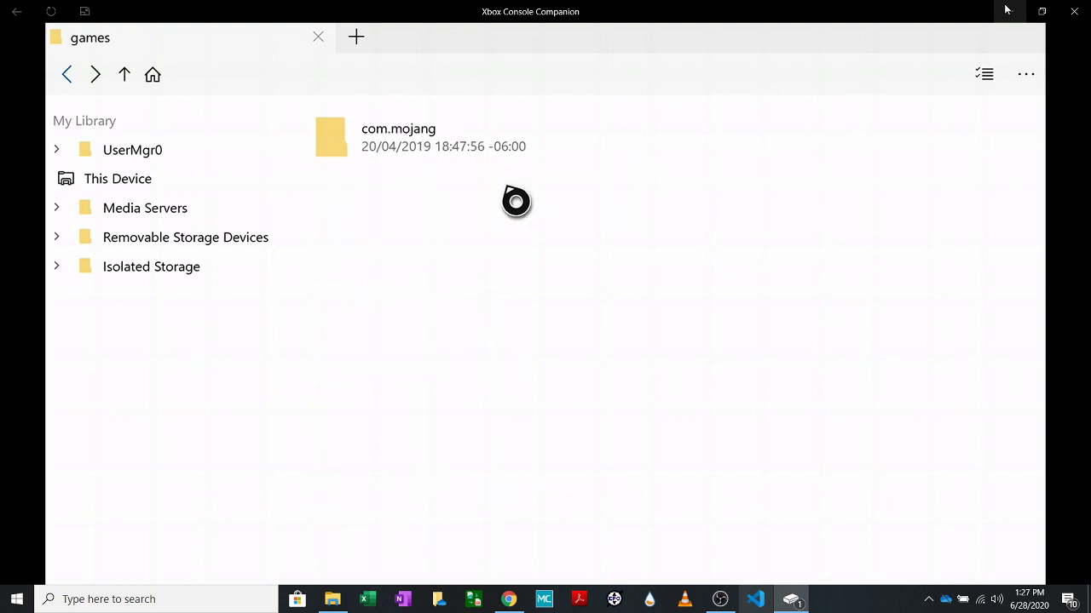
- Switch from My Files Explorer to Minecraft through the Xbox guide
{"action": "key", "text": "Home"}
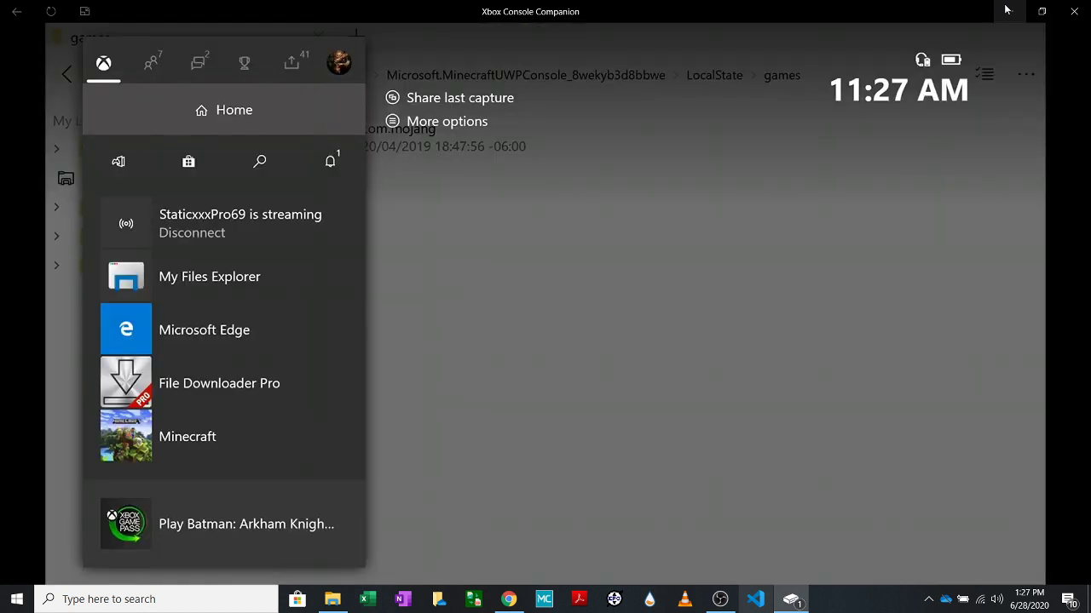
{"action": "key", "text": "Down"}
{"action": "key", "text": "Down"}
{"action": "key", "text": "Down"}
{"action": "key", "text": "Down"}
{"action": "key", "text": "Down"}
{"action": "key", "text": "Down"}
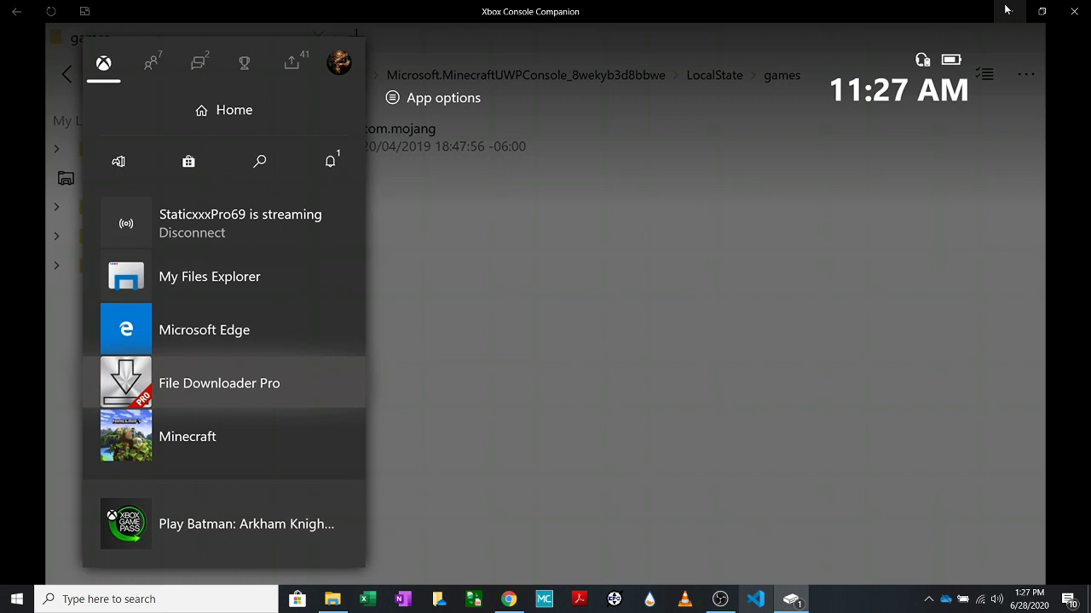
{"action": "key", "text": "Return"}
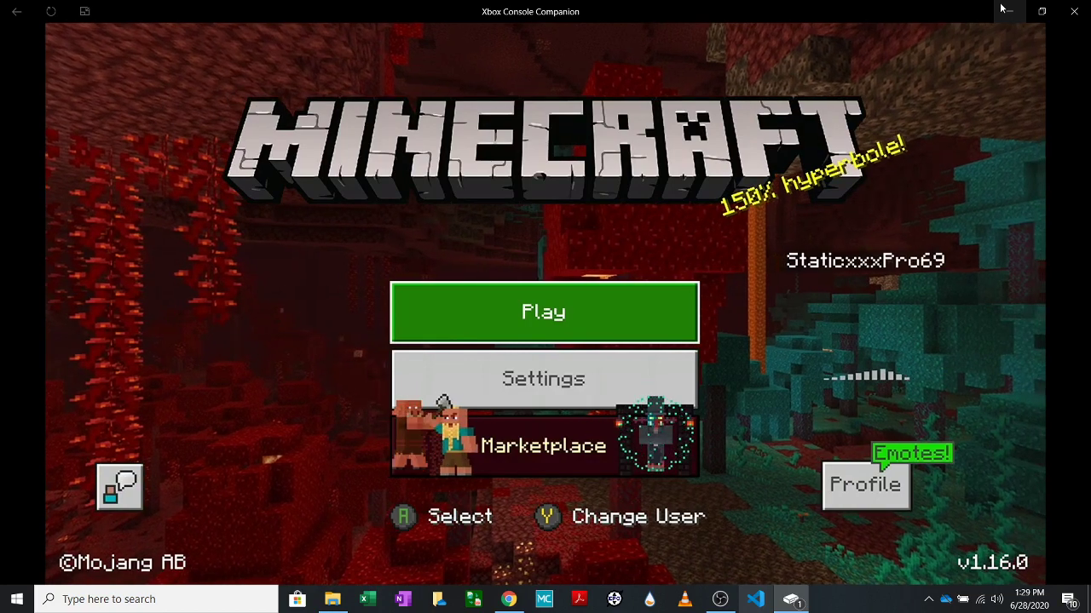
- Go to the Minecraft worlds list and load the Creative world Viera "Super City"
{"action": "key", "text": "Down"}
{"action": "key", "text": "Return"}
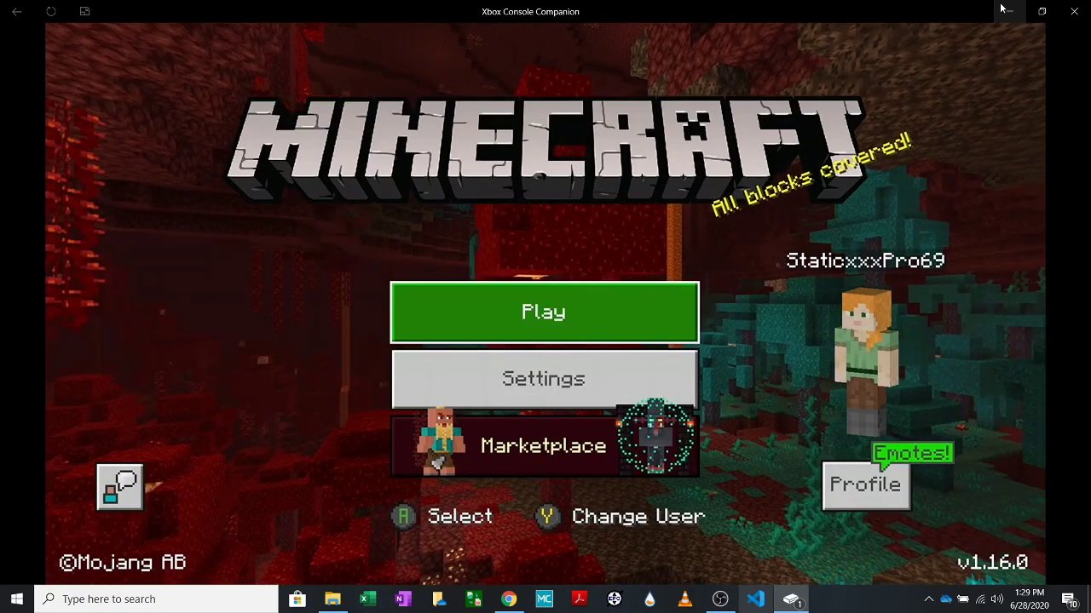
{"action": "key", "text": "Return"}
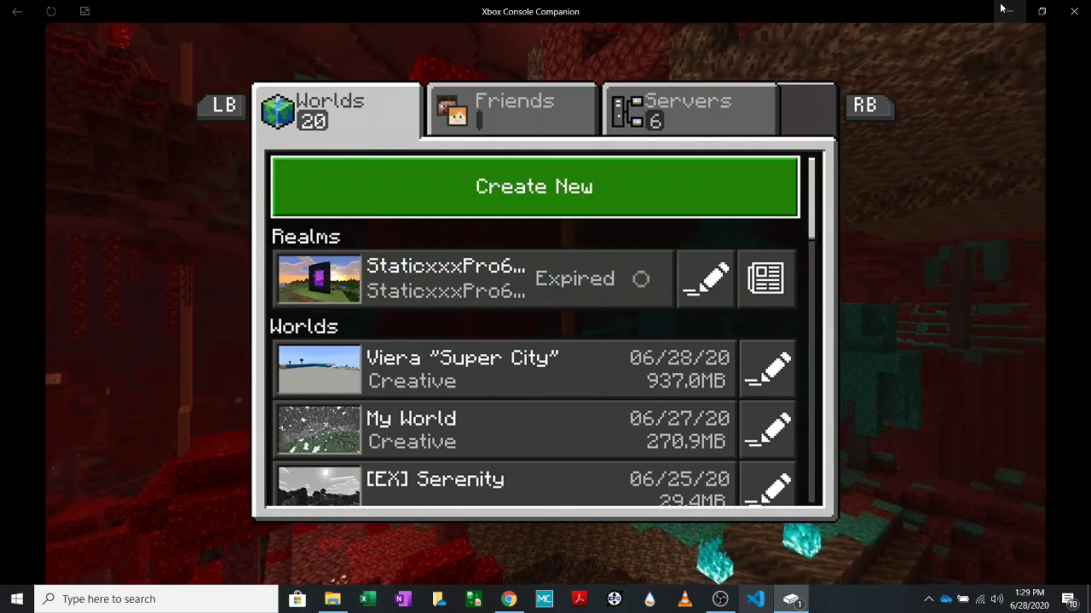
{"action": "key", "text": "Down"}
{"action": "key", "text": "Down"}
{"action": "key", "text": "Return"}
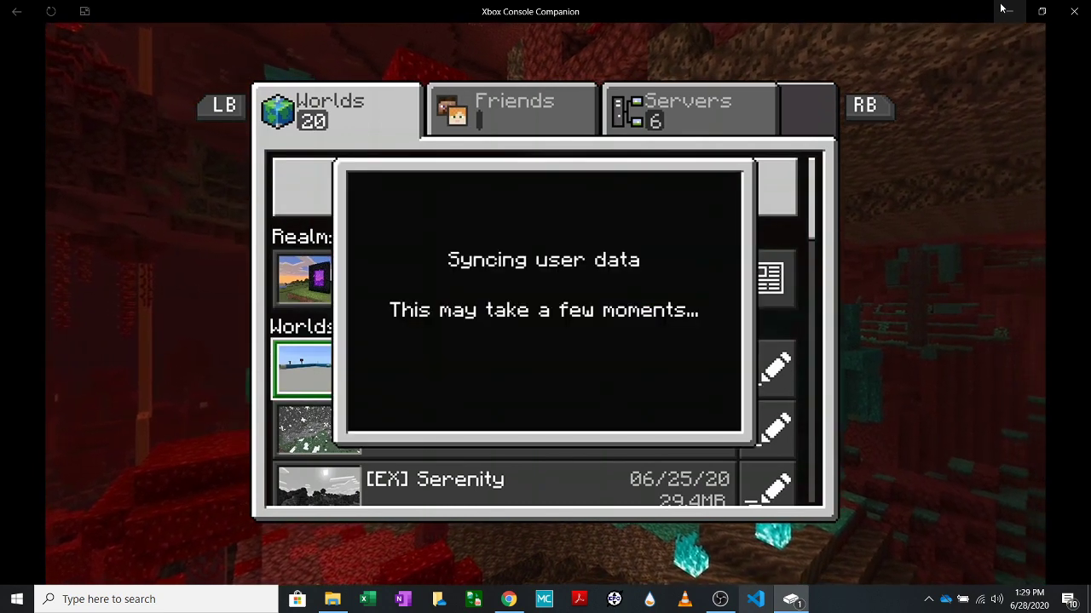